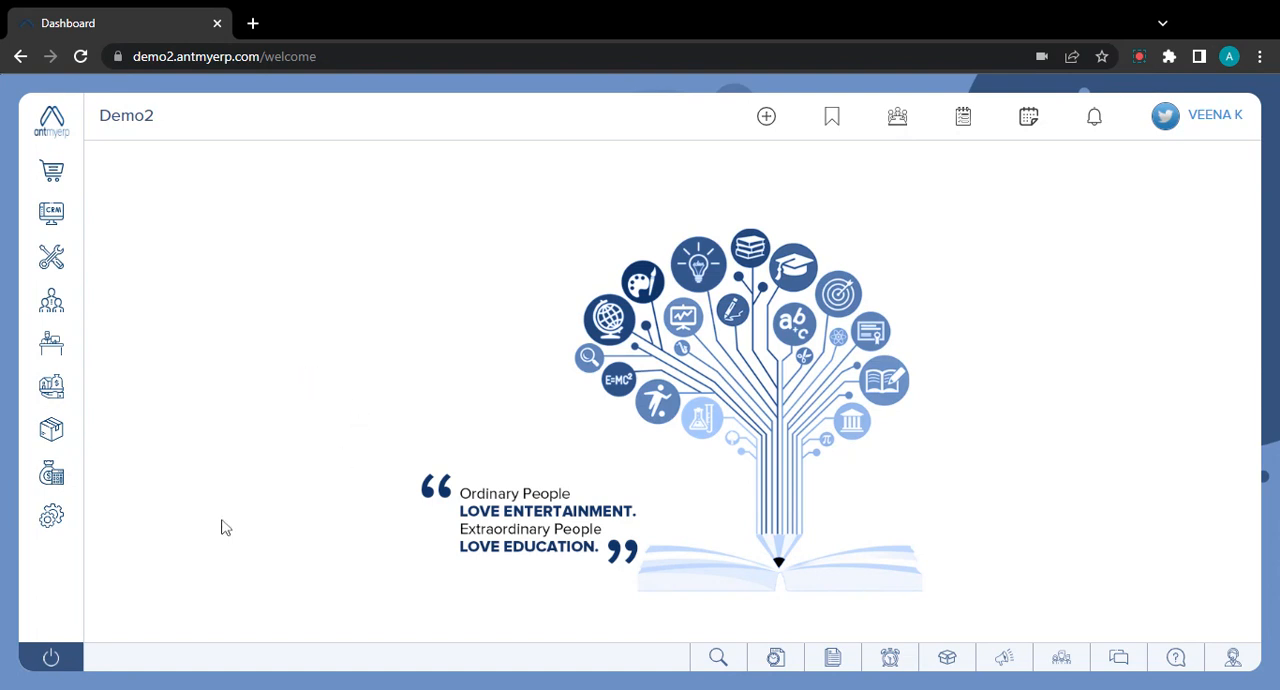
# - Open the Preventive Maintenance list from the Service masters
pyautogui.moveTo(51, 516)
pyautogui.click(201, 569)
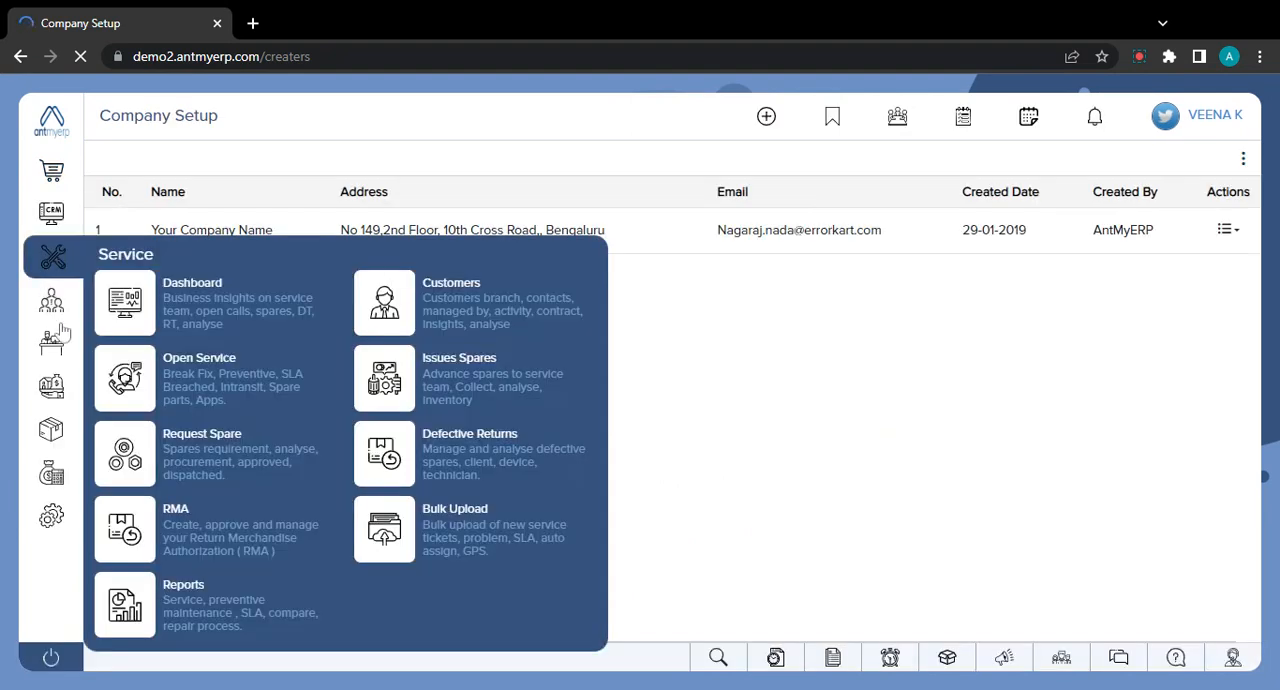
pyautogui.click(57, 375)
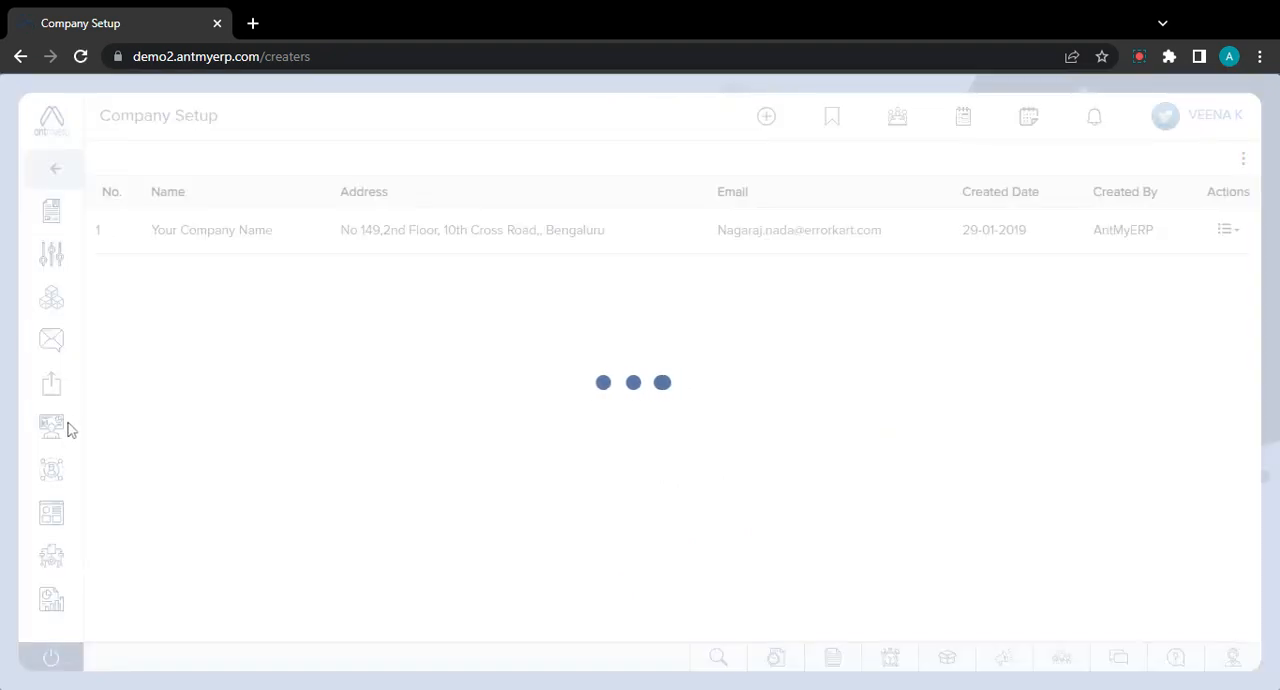
pyautogui.moveTo(55, 430)
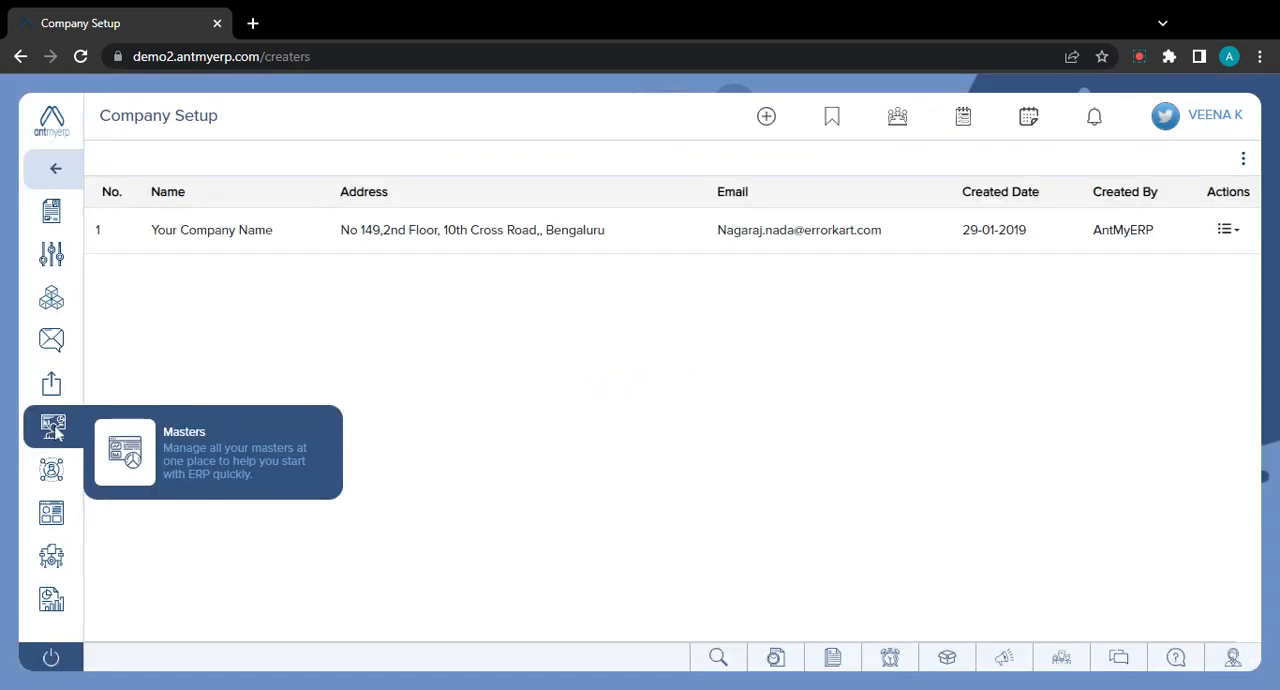
pyautogui.click(232, 443)
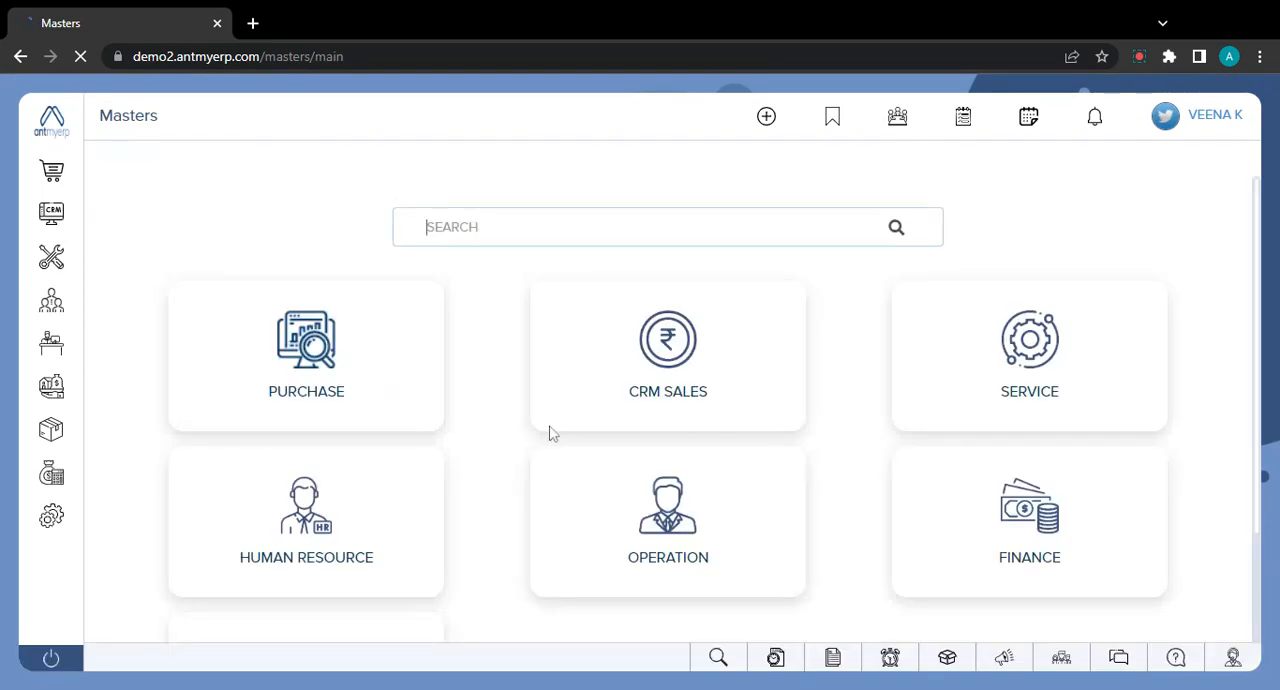
pyautogui.click(1036, 370)
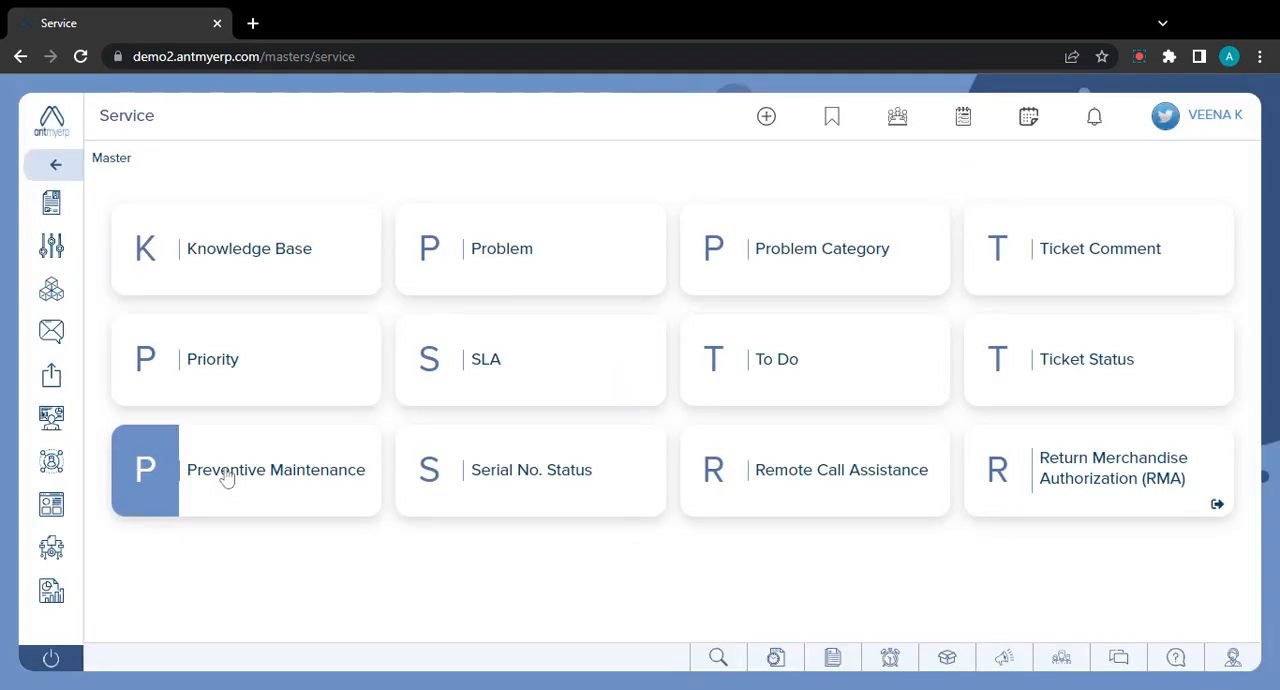
pyautogui.click(228, 479)
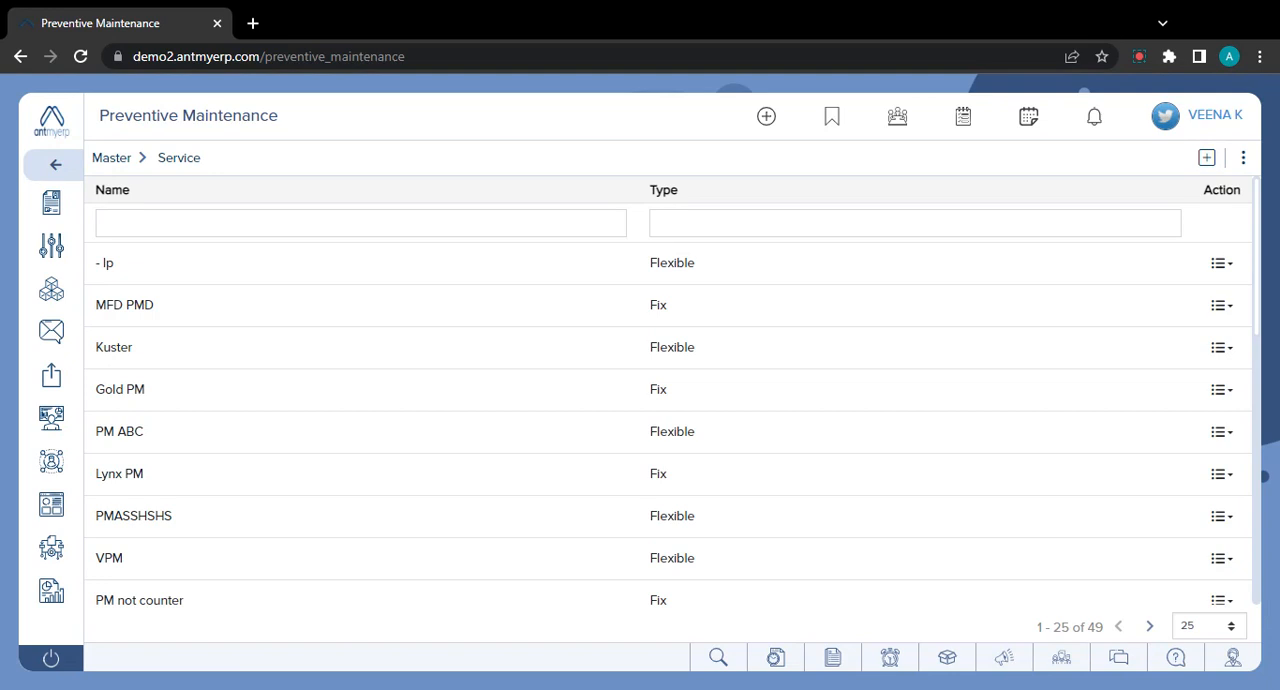
# - Search the application for "pre" and open the Preventive Maintenance result
pyautogui.hotkey('ctrl', 'space')
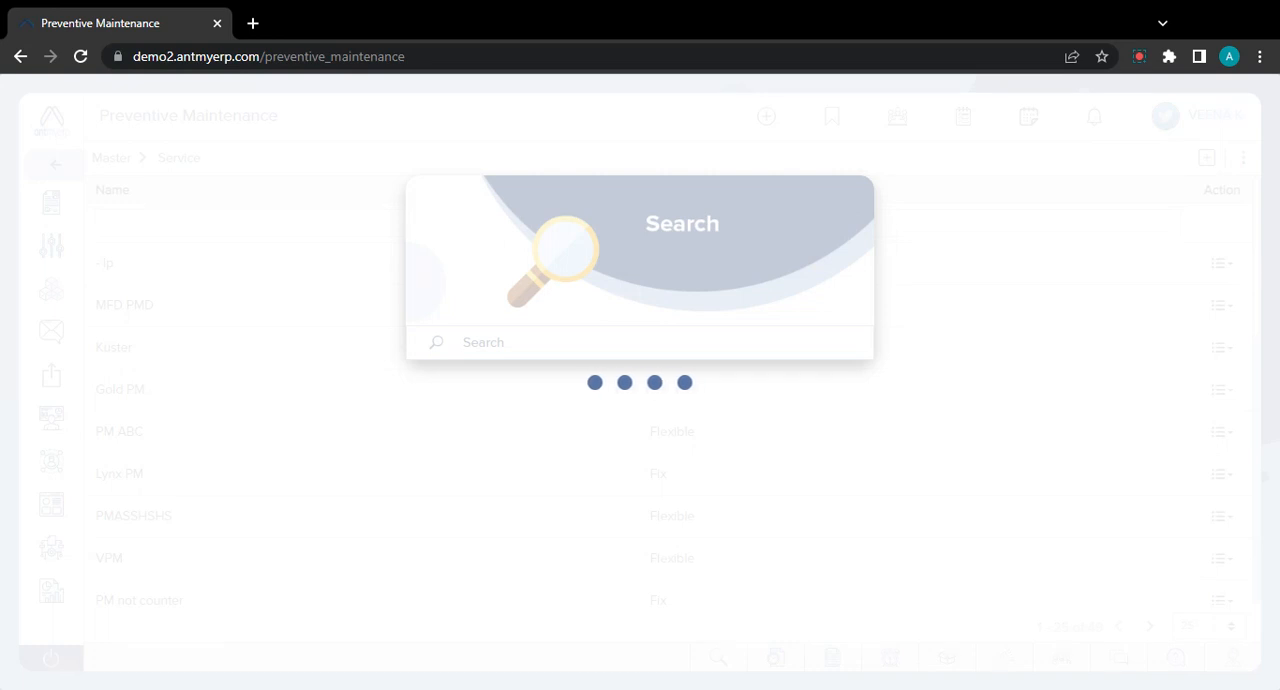
pyautogui.write('pre')
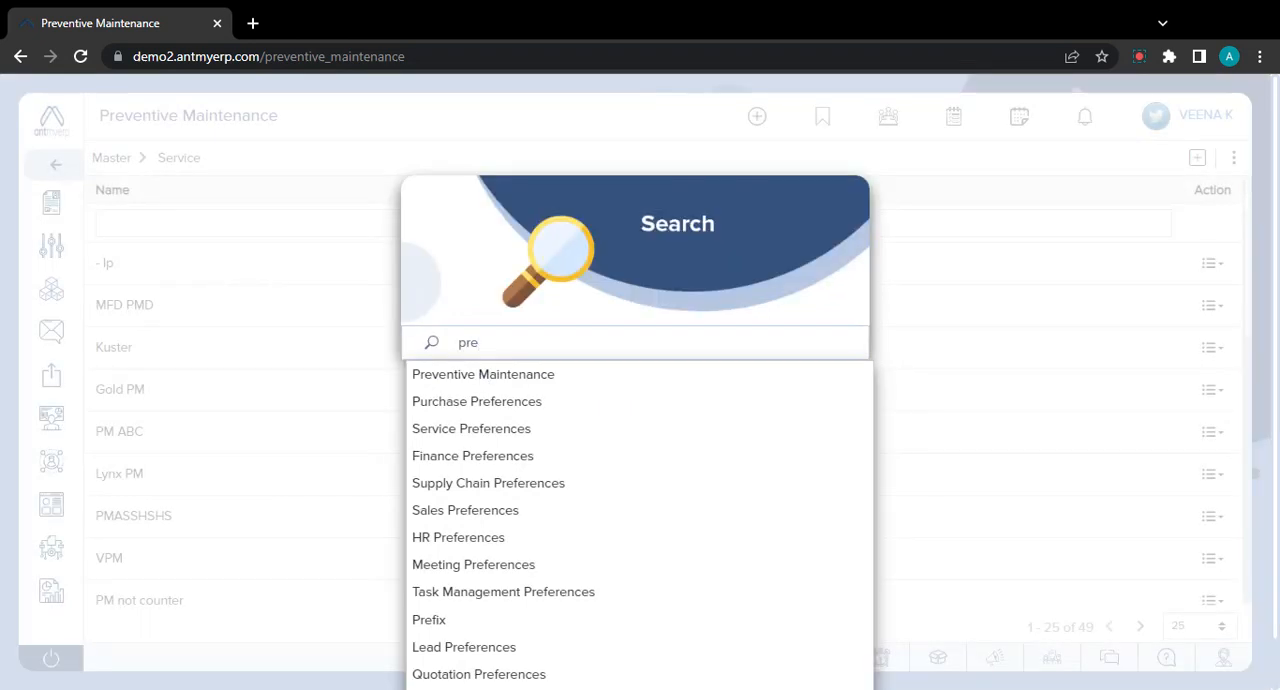
pyautogui.click(481, 377)
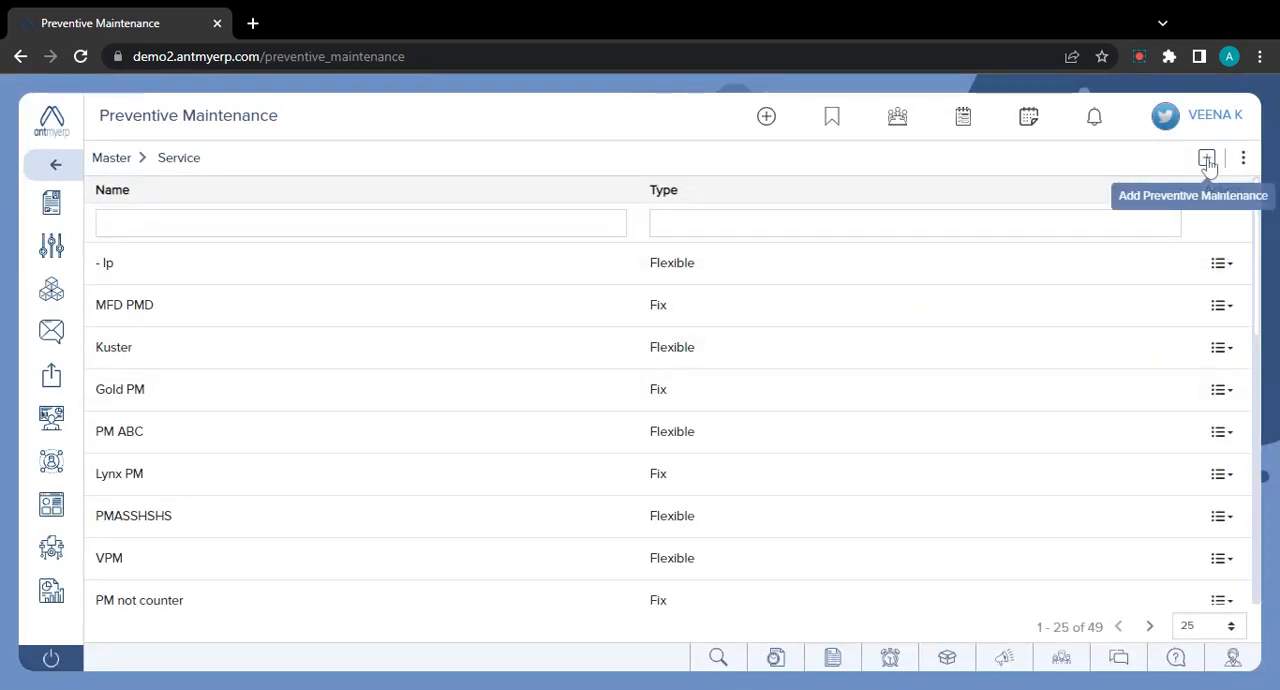
# - Start a new preventive maintenance record named "PM For HP Monthly" with type Fix and its duration in Months
pyautogui.click(1207, 160)
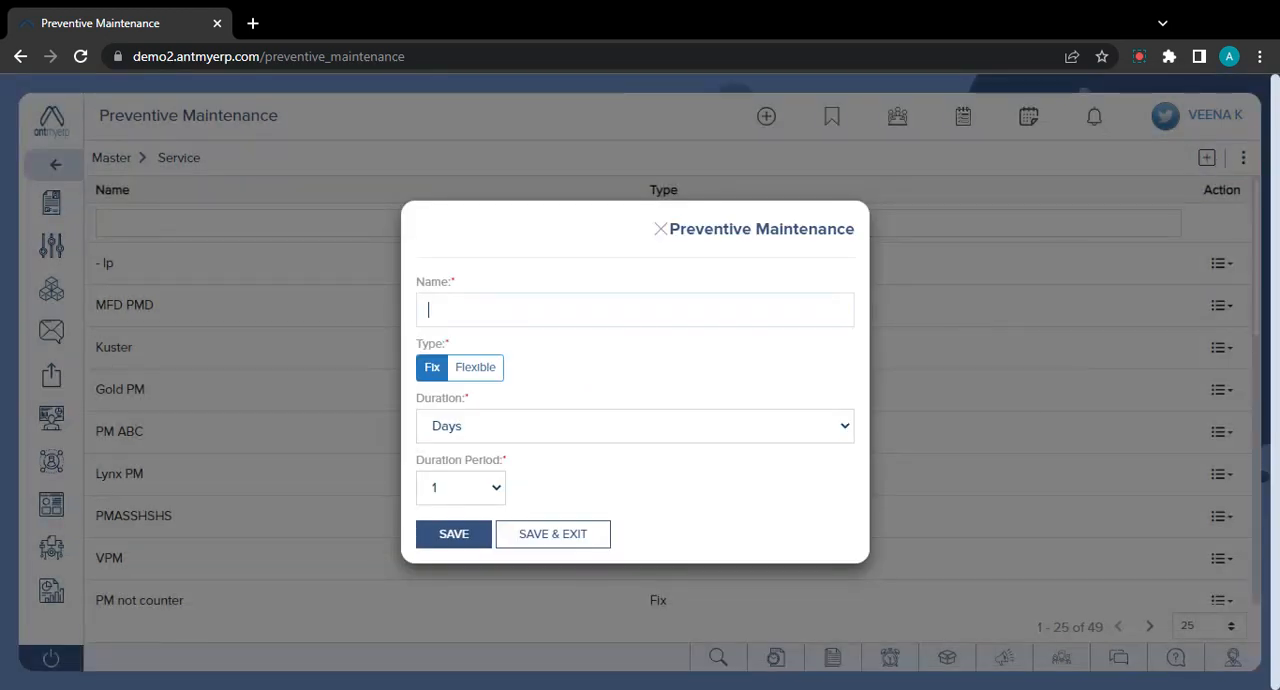
pyautogui.write('PM For HP Monthly')
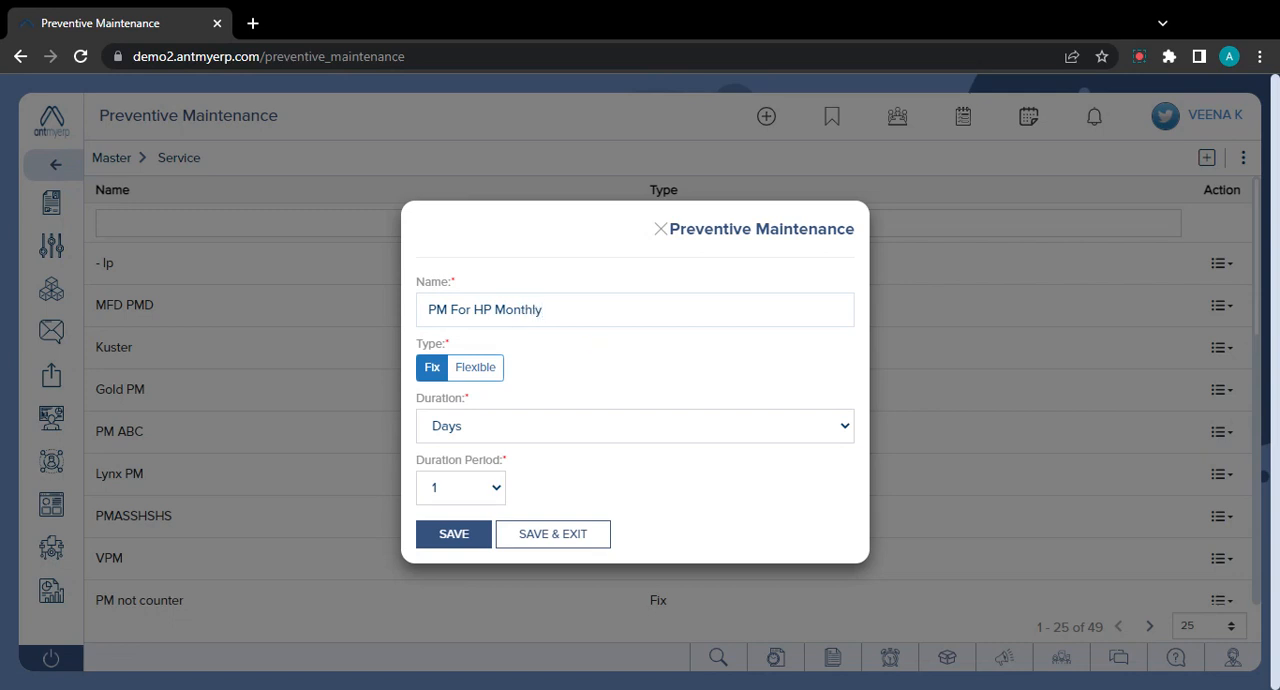
pyautogui.click(434, 370)
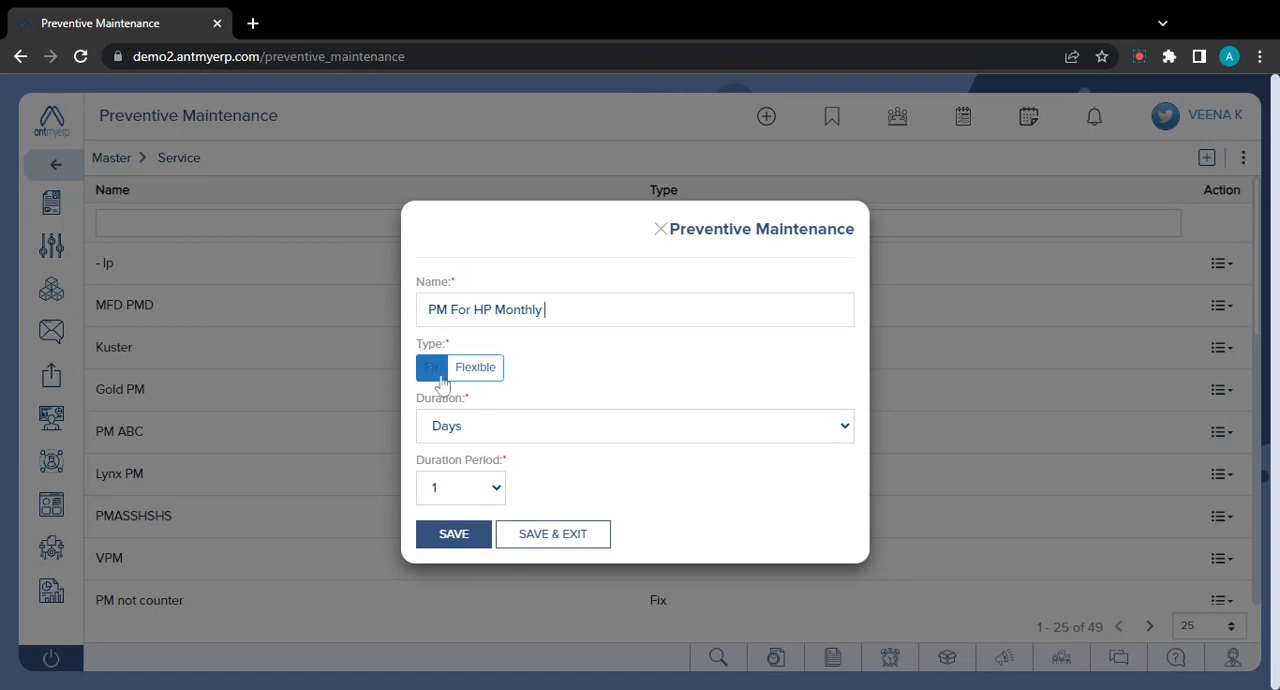
pyautogui.click(605, 455)
# - Change the maintenance type to Flexible, with a count of 500 and a duration period of 3
pyautogui.click(490, 378)
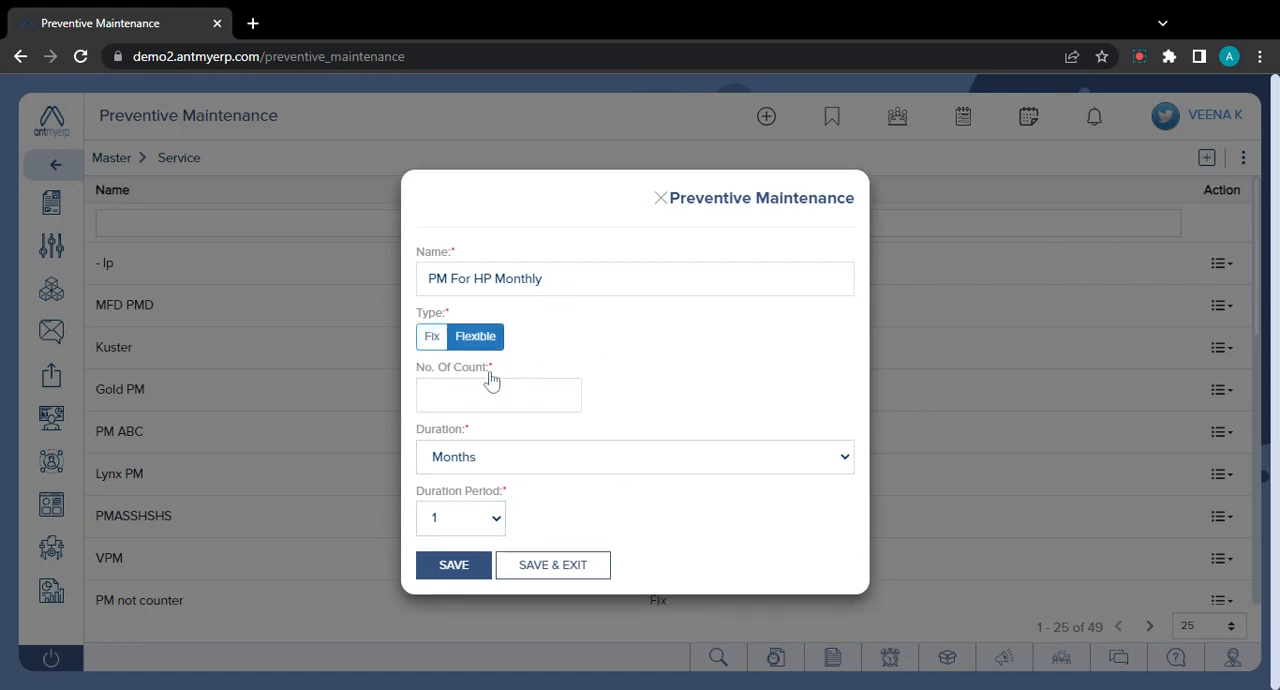
pyautogui.doubleClick(490, 368)
pyautogui.moveTo(462, 372); pyautogui.dragTo(422, 372)
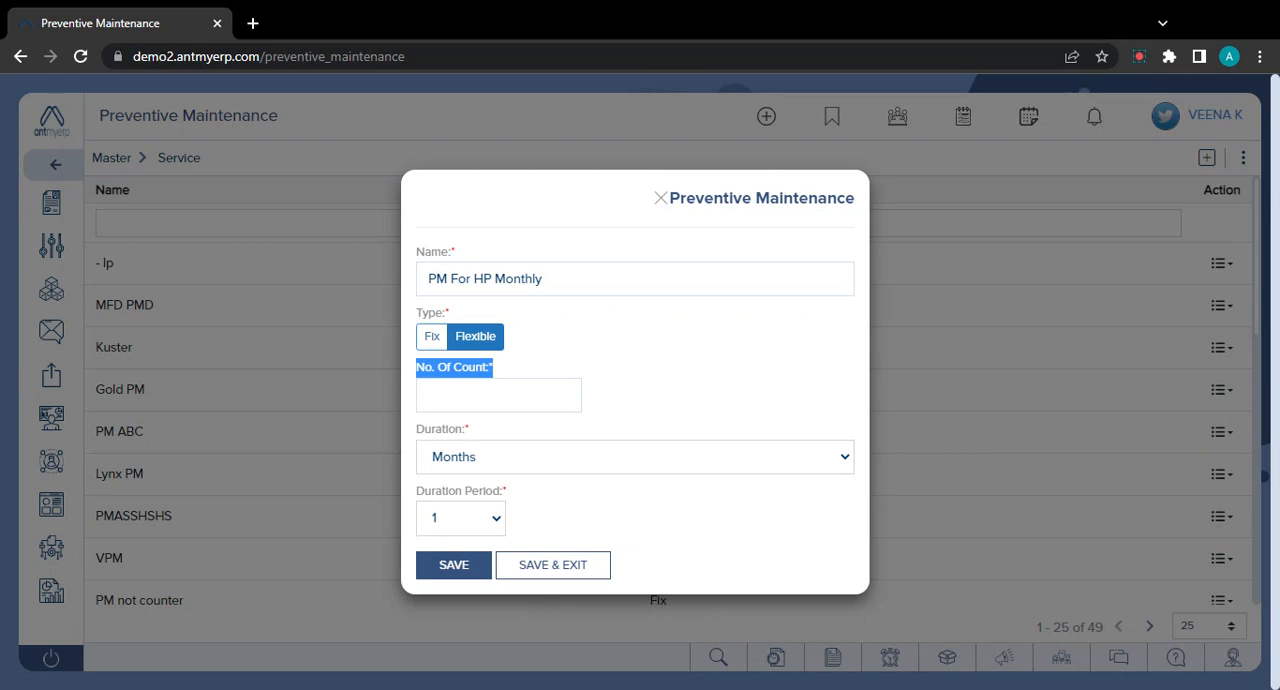
pyautogui.click(460, 395)
pyautogui.write('500')
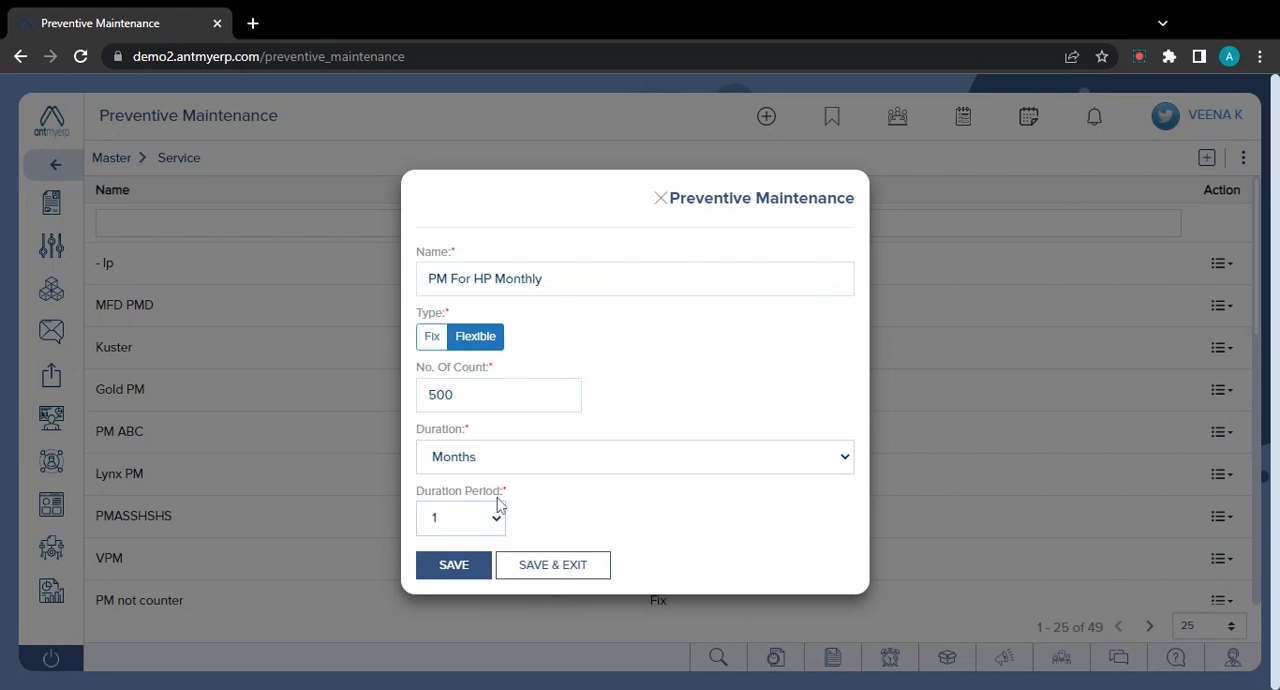
pyautogui.click(468, 350)
pyautogui.click(497, 522)
# - Switch the type to Fix and back to Flexible, then save the preventive maintenance record and close its form
pyautogui.click(434, 338)
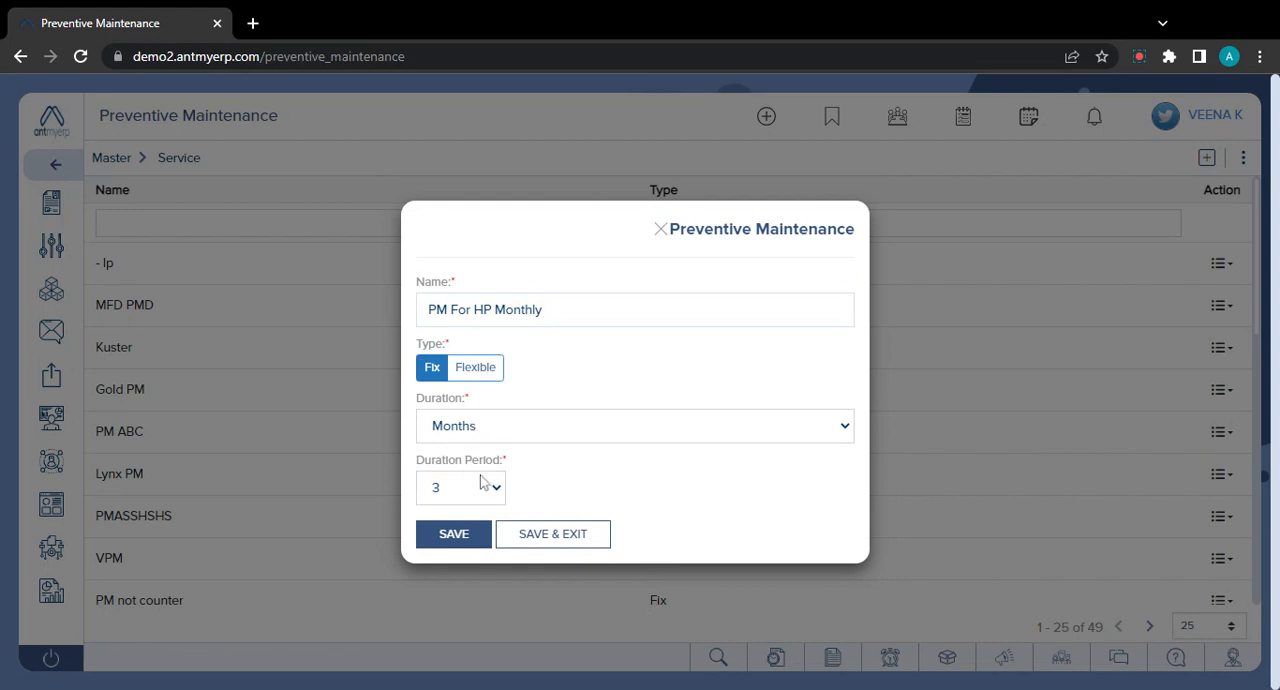
pyautogui.click(476, 368)
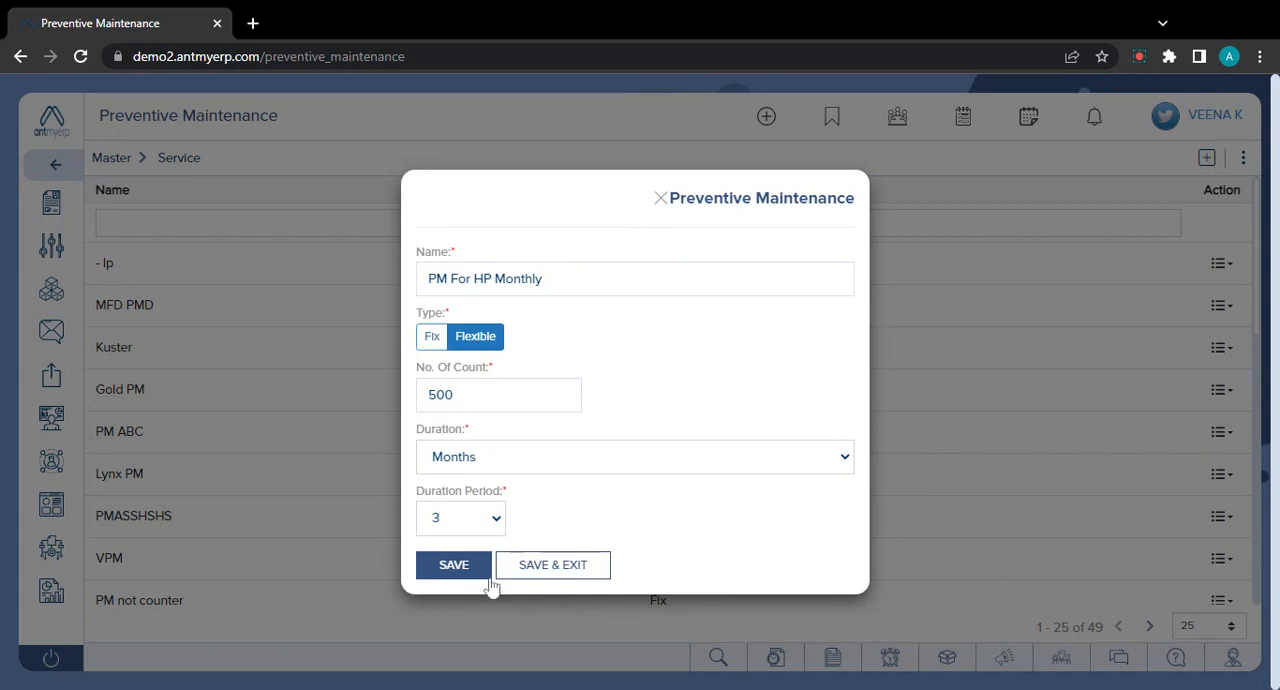
pyautogui.click(453, 565)
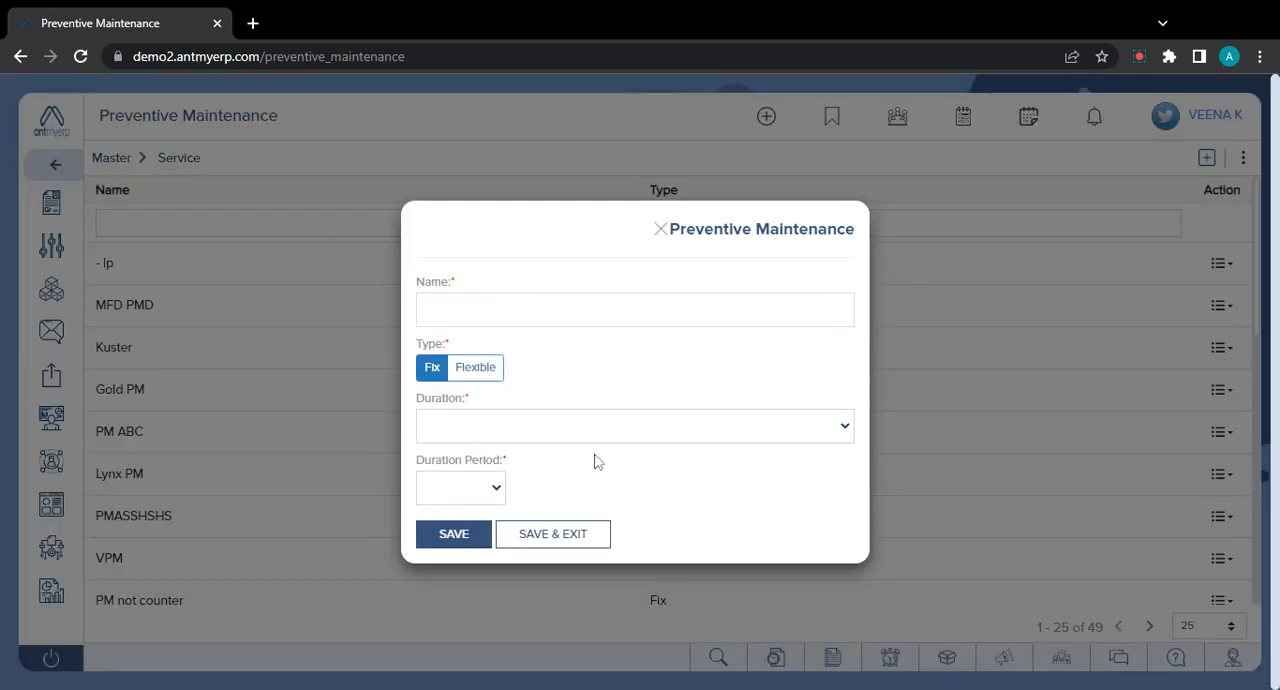
pyautogui.click(660, 231)
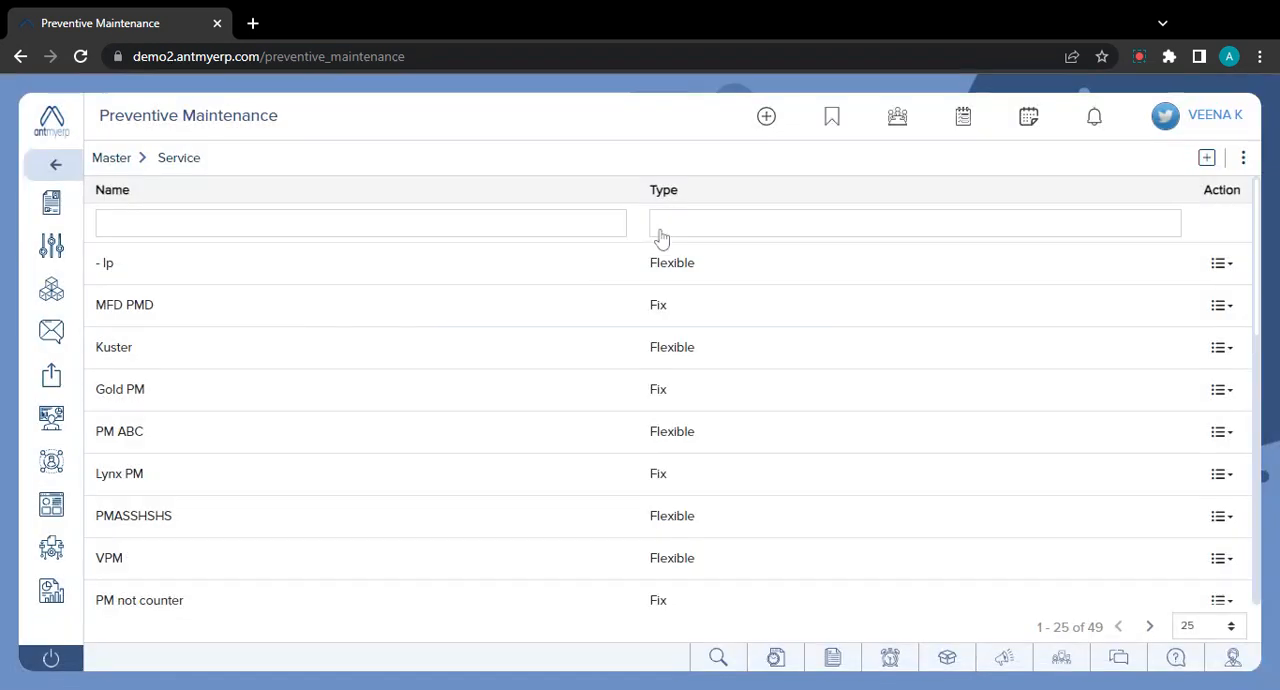
# - Create a new AMC quotation from the CRM Sales quotations list
pyautogui.click(66, 167)
pyautogui.click(60, 216)
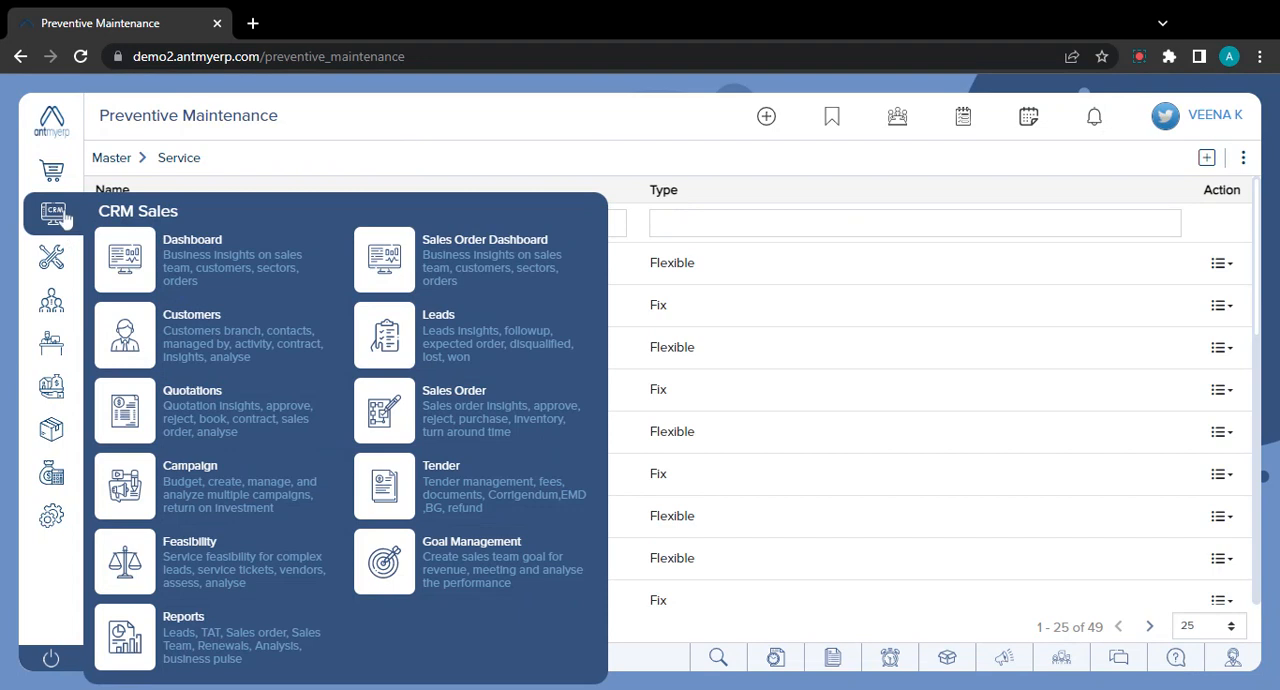
pyautogui.click(245, 402)
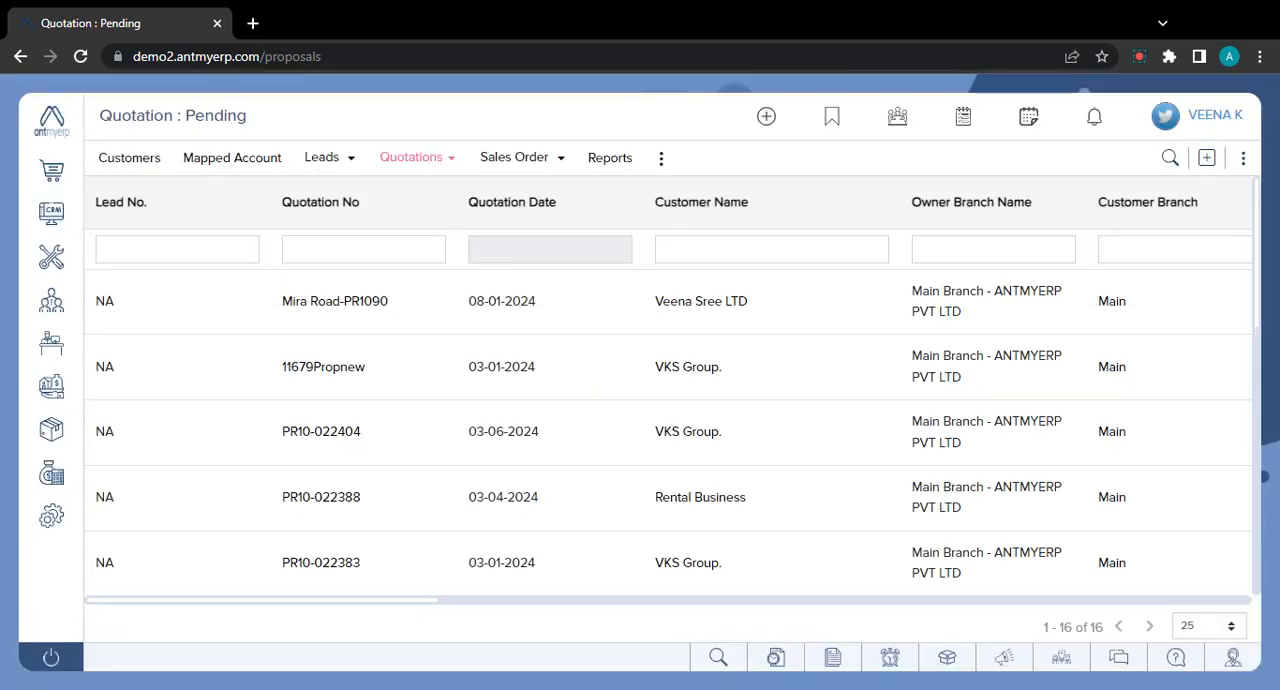
pyautogui.click(1207, 160)
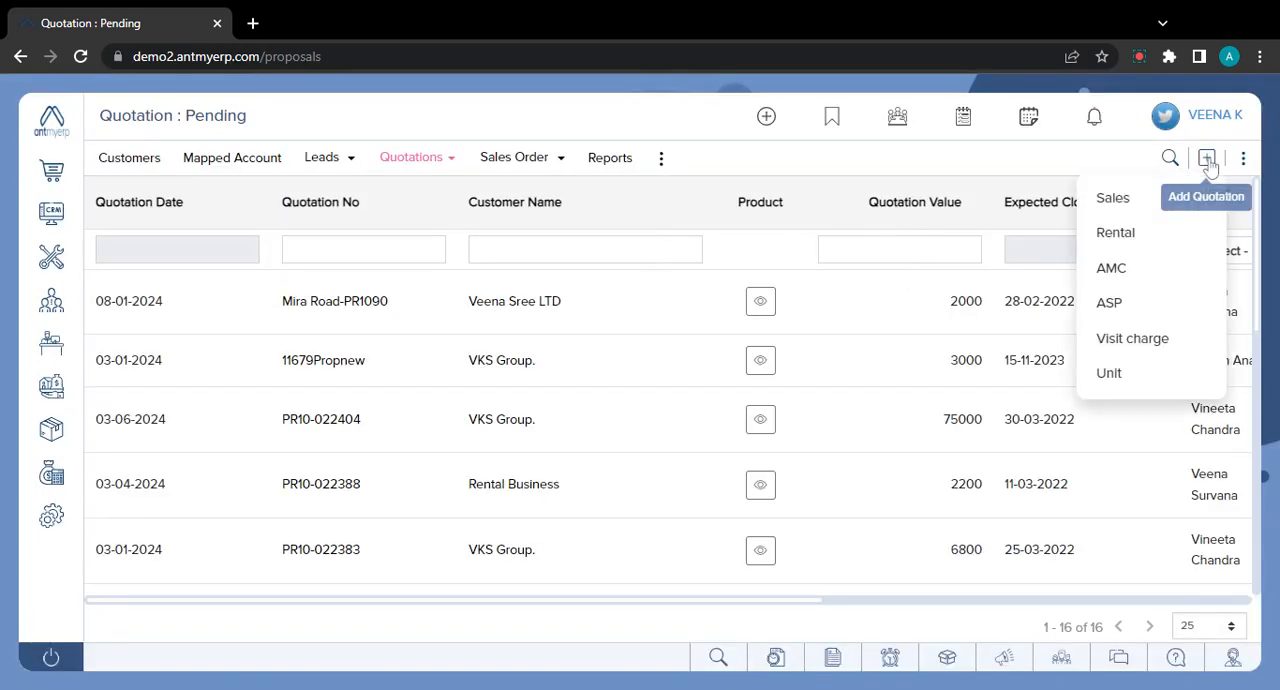
pyautogui.click(1121, 276)
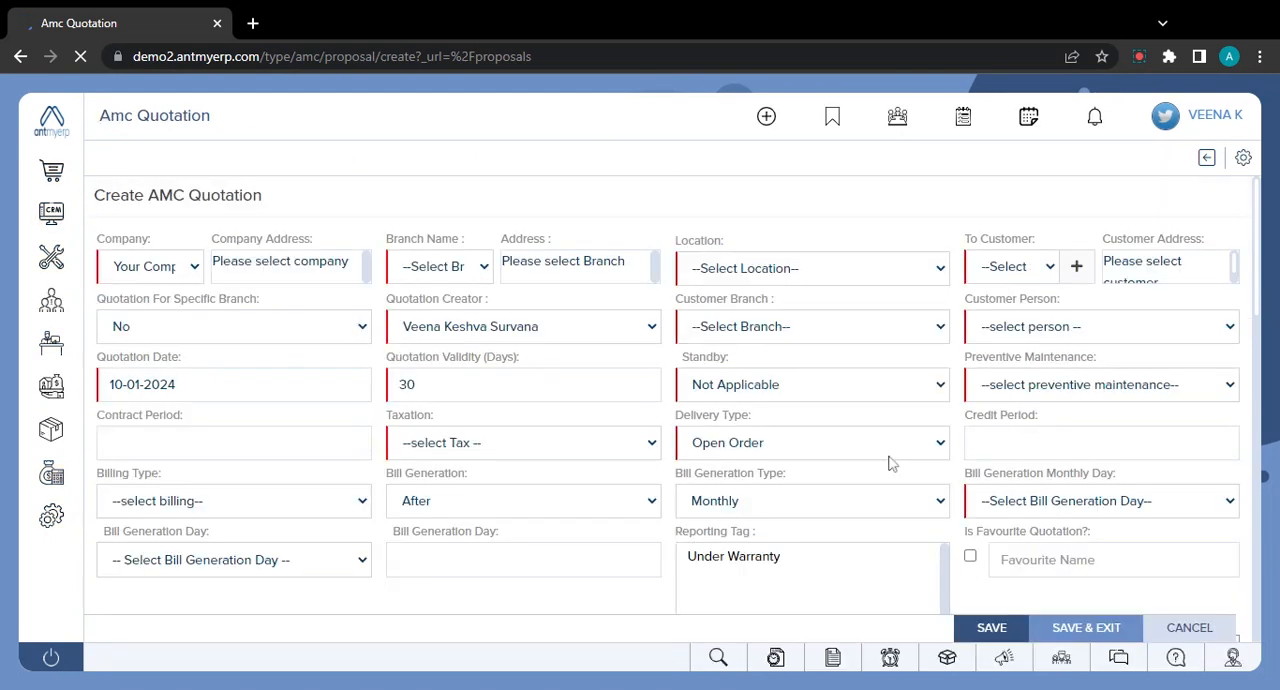
# - Fill in the quotation's product line with Canon7860, Comprehensive support, quantity 2 and a CAMC of 1000
pyautogui.scroll(-3, 892, 463)
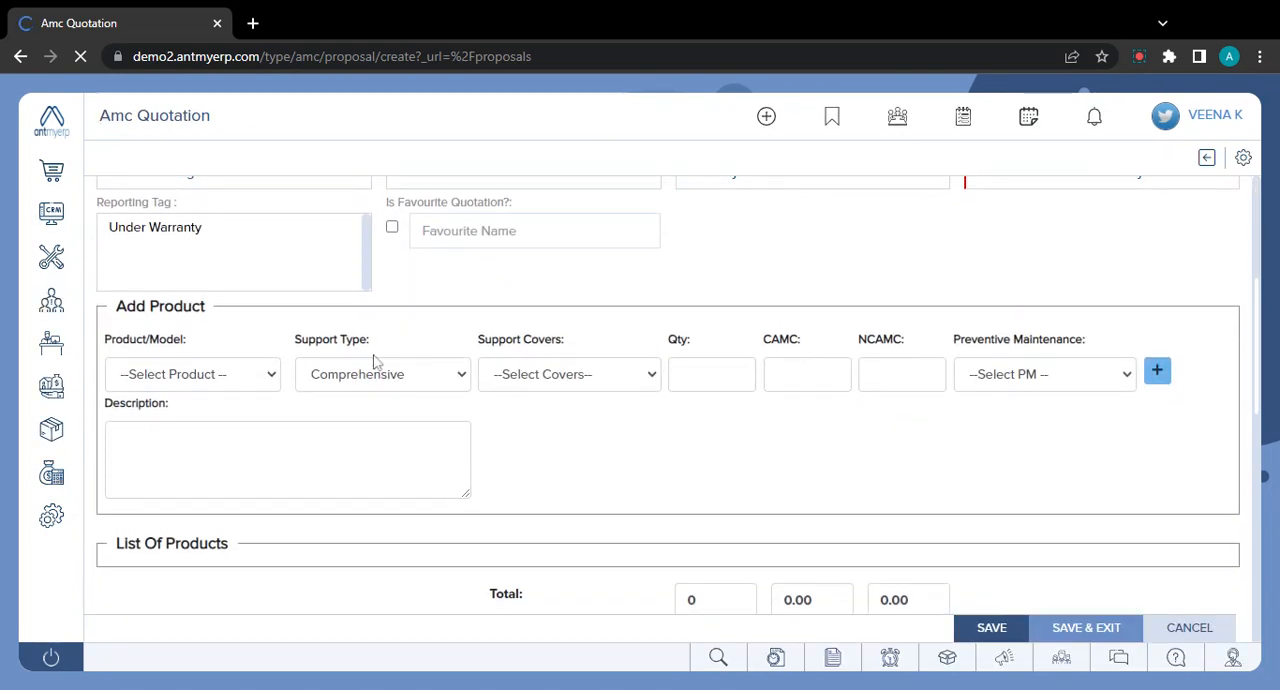
pyautogui.click(235, 338)
pyautogui.write('7860')
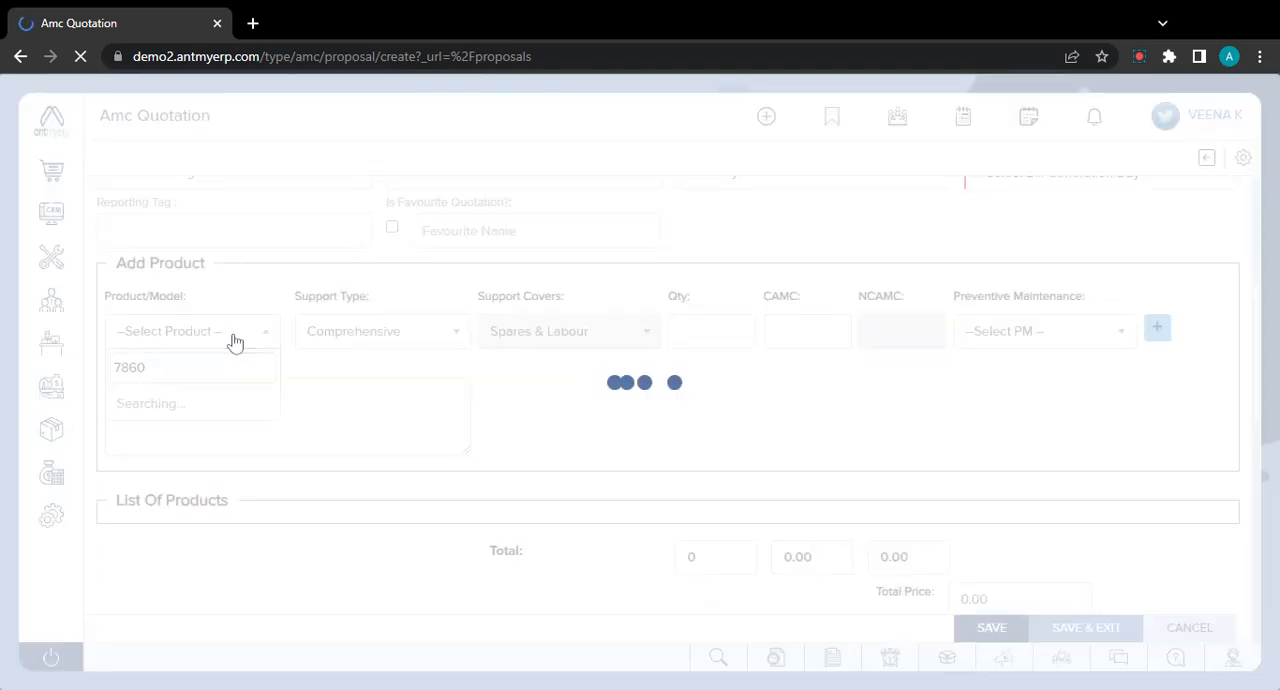
pyautogui.press('Down')
pyautogui.press('Down')
pyautogui.press('Down')
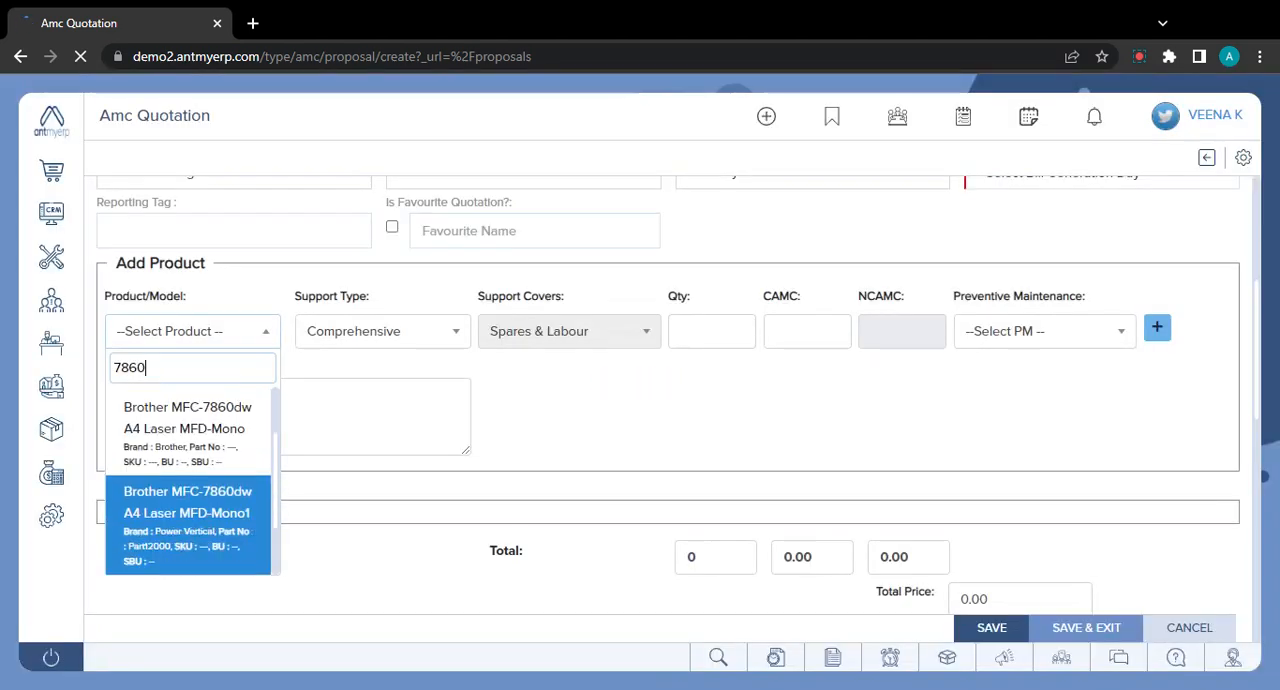
pyautogui.press('Return')
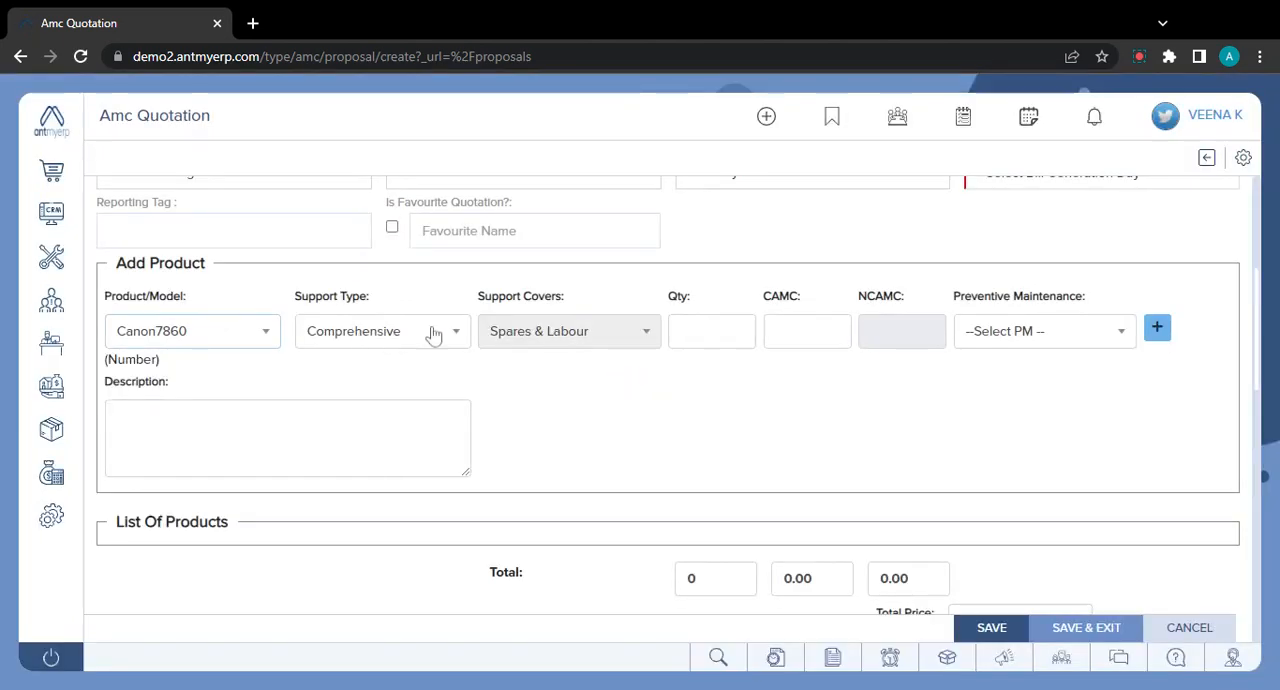
pyautogui.click(432, 335)
pyautogui.press('Tab')
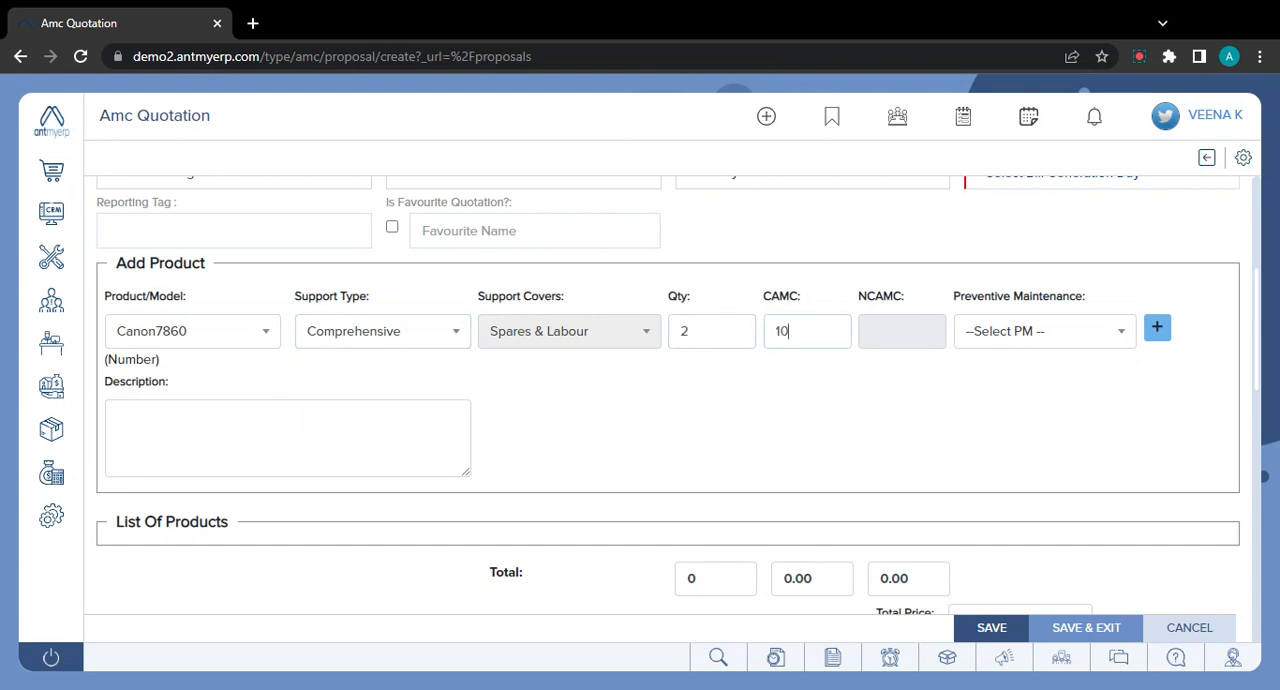
# - Assign the PM For HP Monthly preventive maintenance plan to the Canon7860 line and add it to the quotation's product list
pyautogui.click(1030, 340)
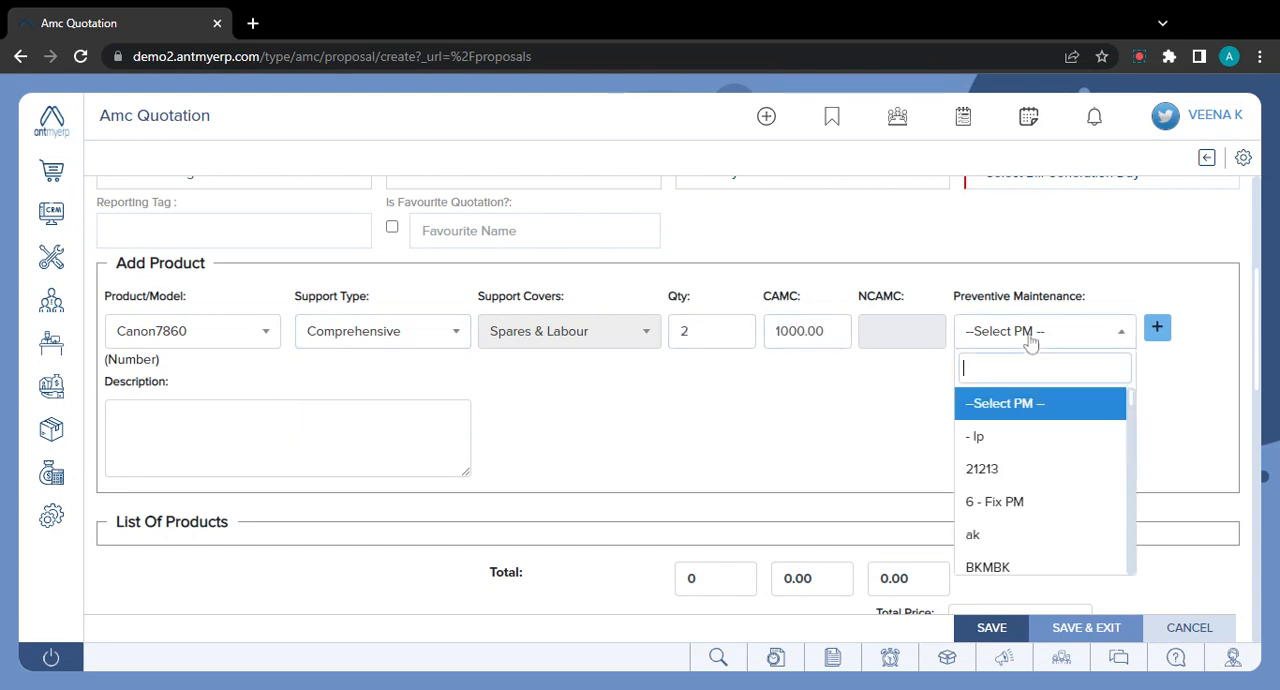
pyautogui.write('pm')
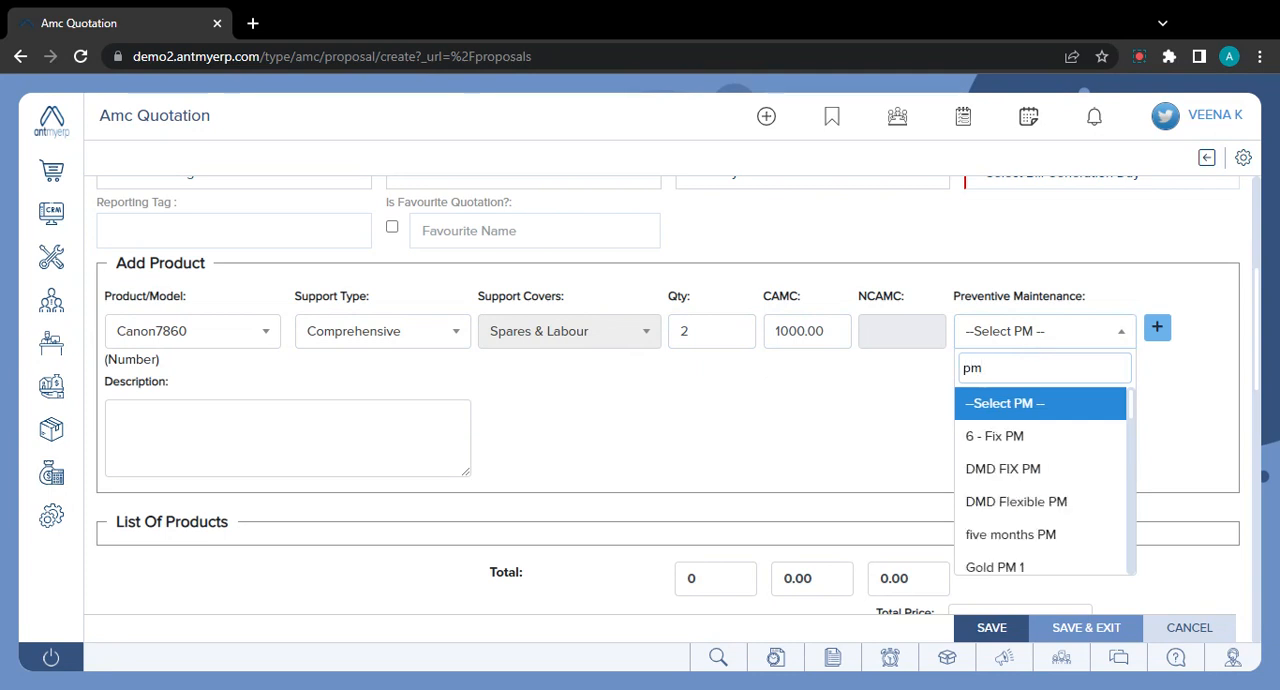
pyautogui.write(' h')
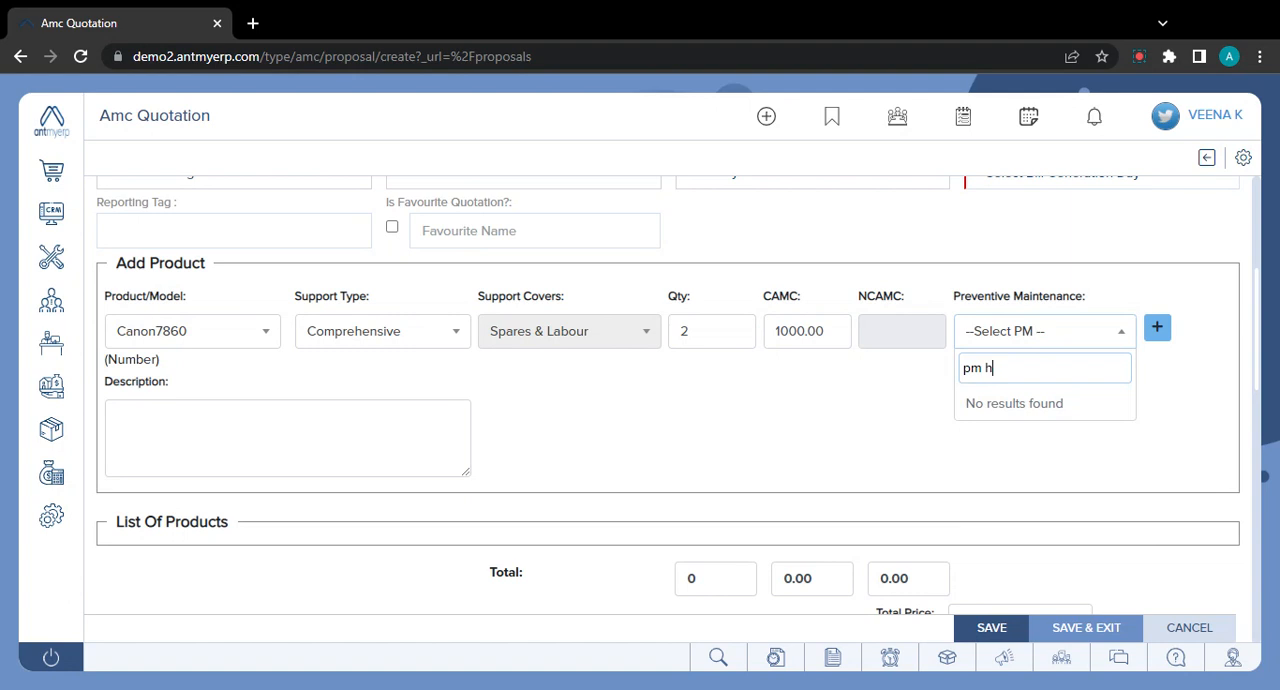
pyautogui.press('BackSpace')
pyautogui.press('BackSpace')
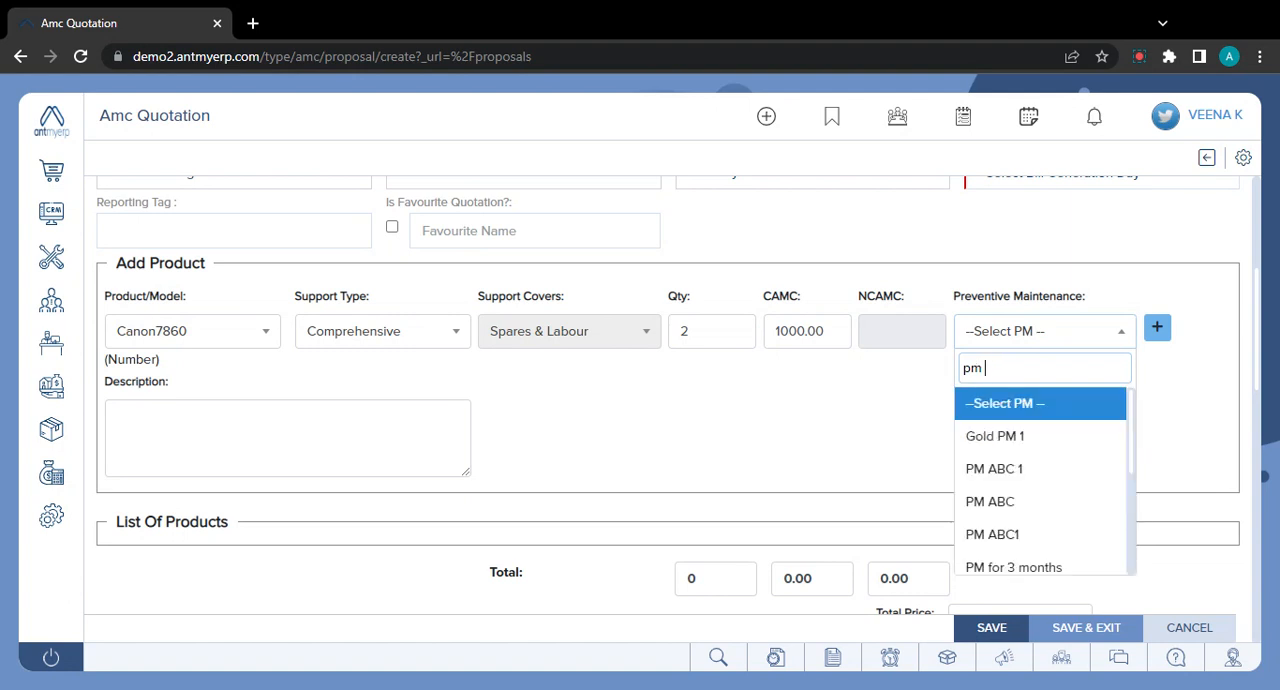
pyautogui.press('Down')
pyautogui.press('Down')
pyautogui.press('Down')
pyautogui.press('Down')
pyautogui.press('Down')
pyautogui.press('Down')
pyautogui.press('Down')
pyautogui.press('Down')
pyautogui.press('Down')
pyautogui.press('Down')
pyautogui.press('Down')
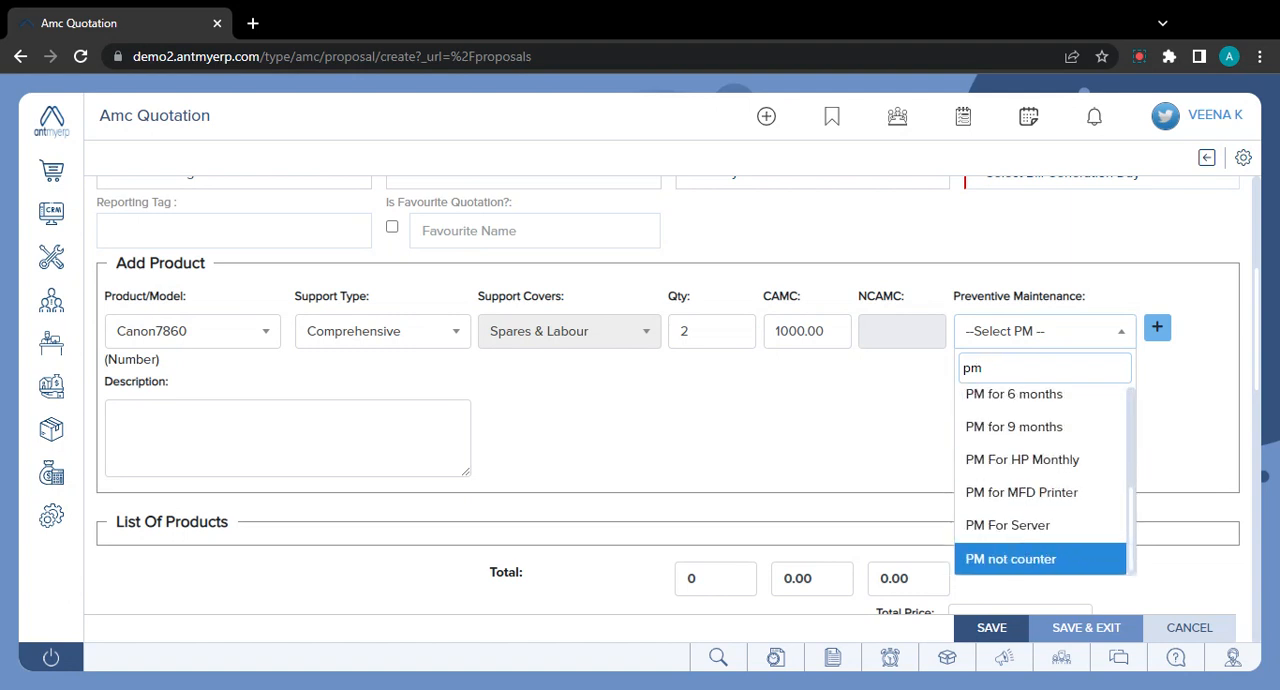
pyautogui.press('Up')
pyautogui.press('Up')
pyautogui.press('Up')
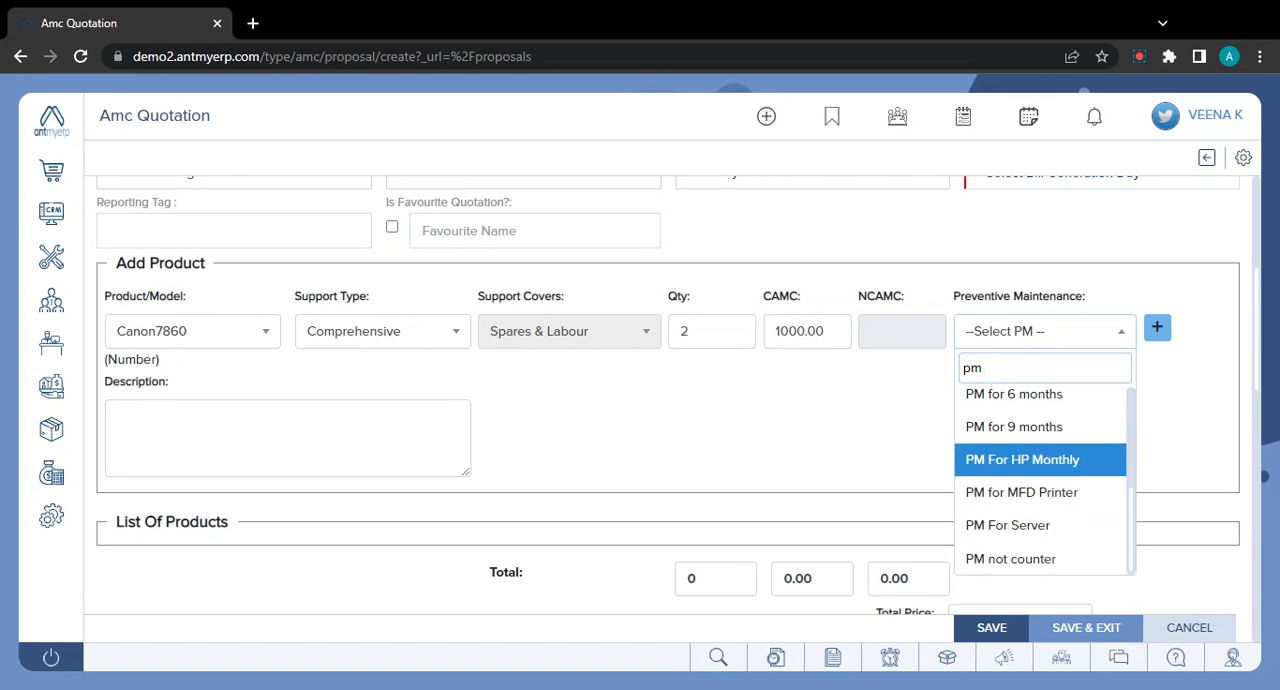
pyautogui.press('Return')
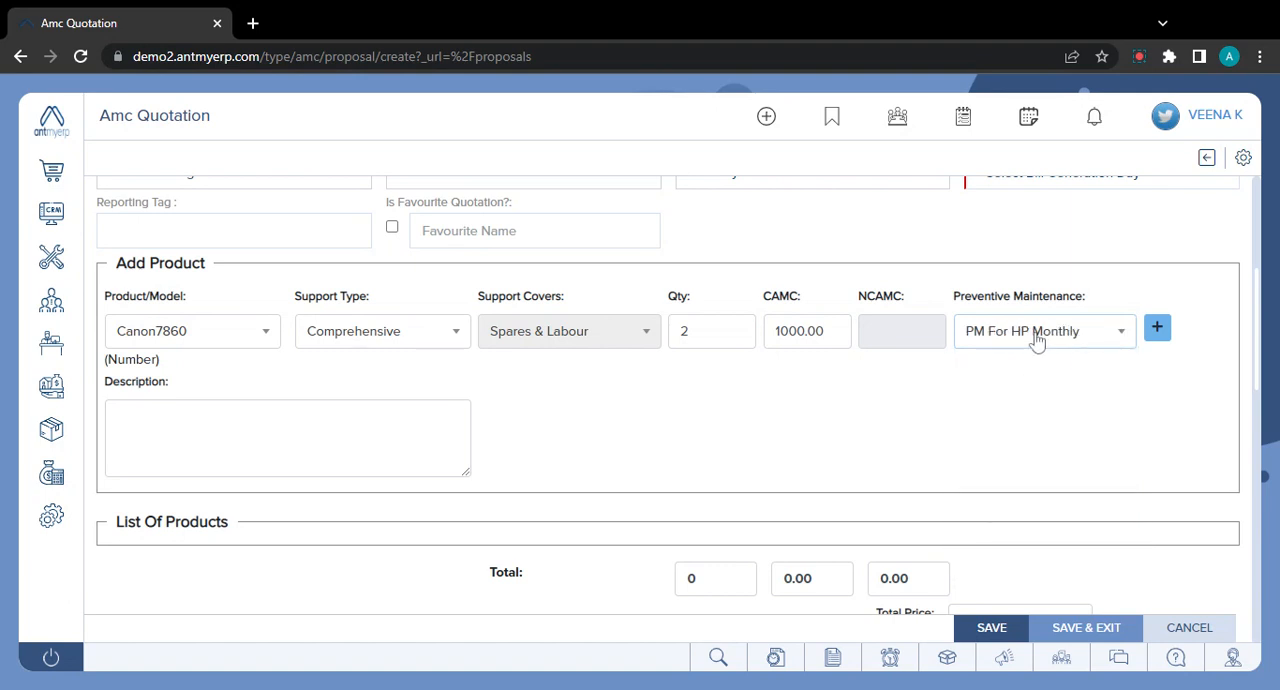
pyautogui.click(1160, 331)
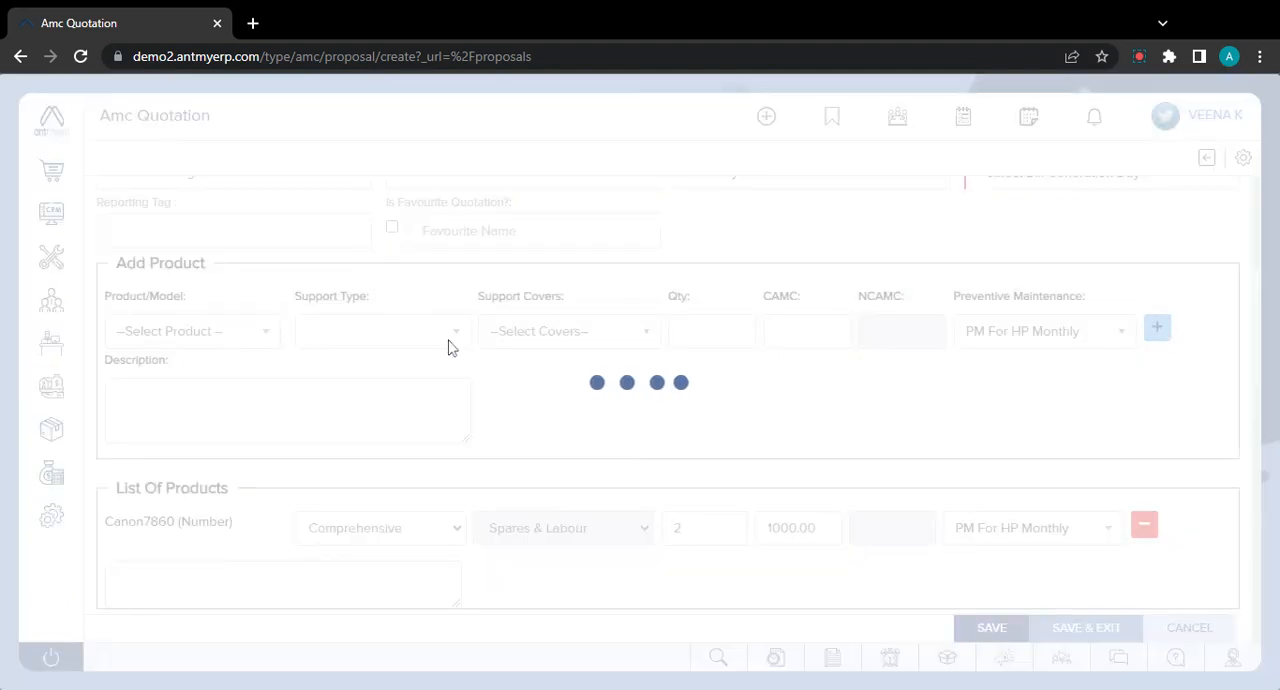
# - Fill in a second product line with 1000 Laptop new, Non Comprehensive support, quantity 1 and an NCAMC of 1000
pyautogui.click(250, 336)
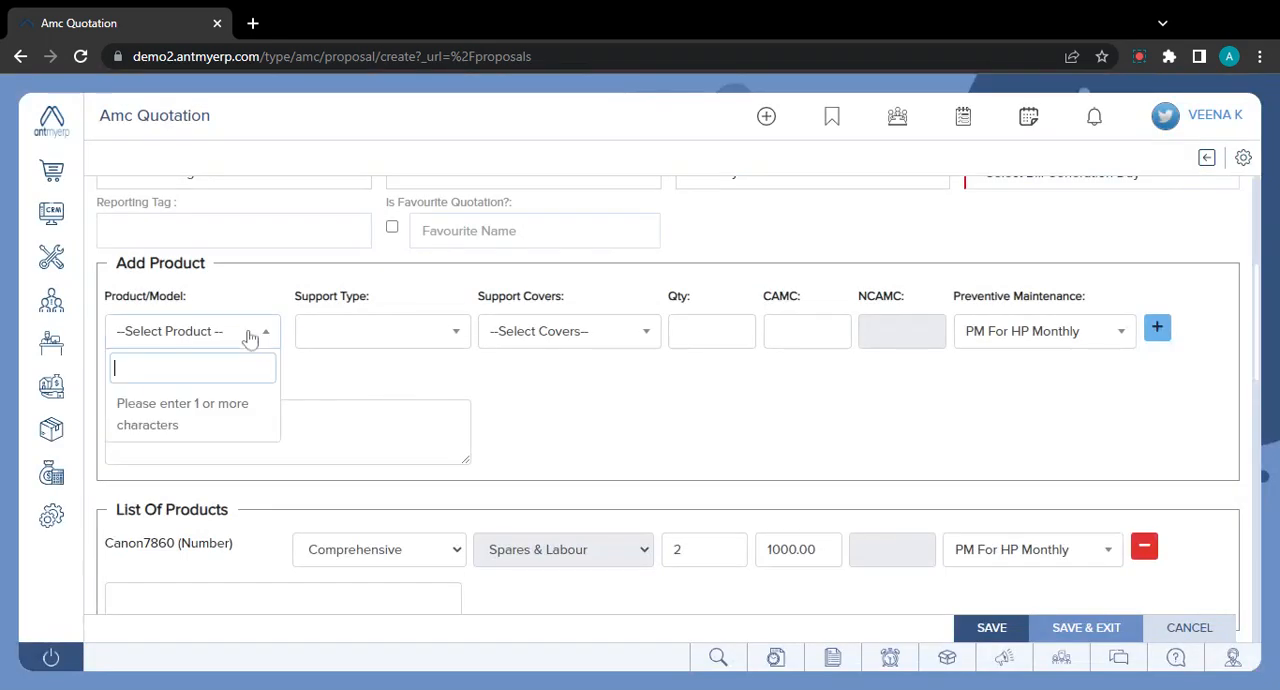
pyautogui.write('laptop')
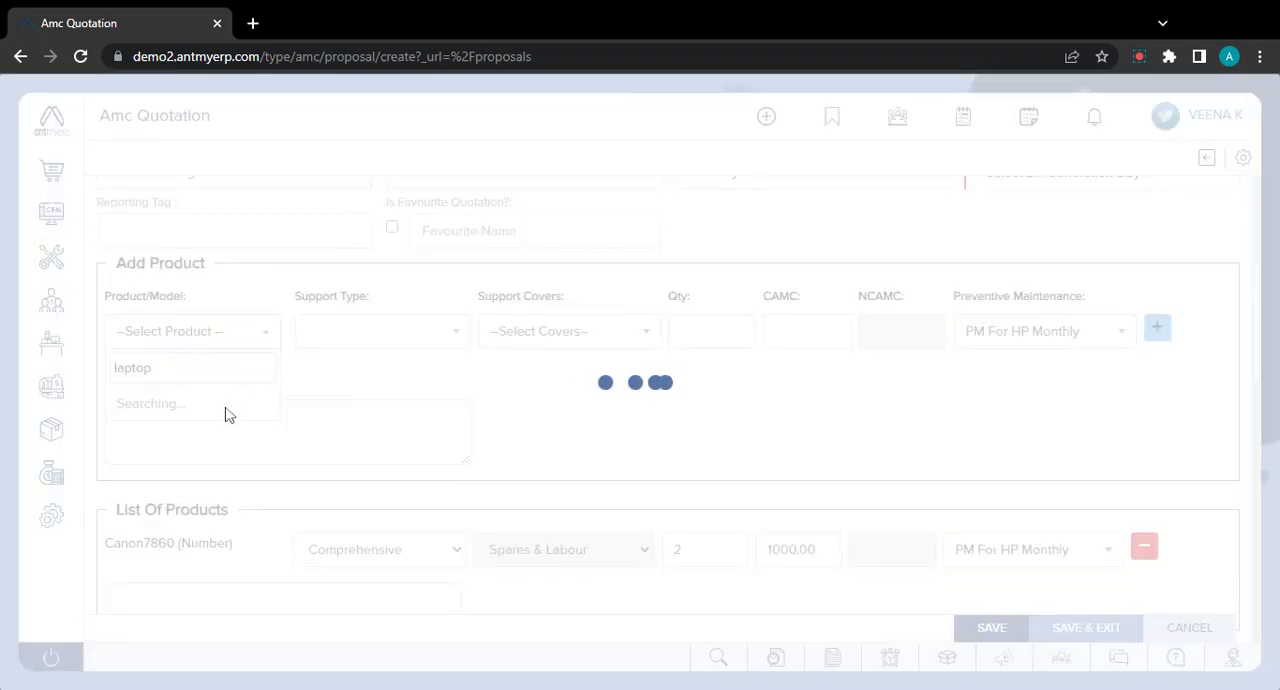
pyautogui.click(231, 440)
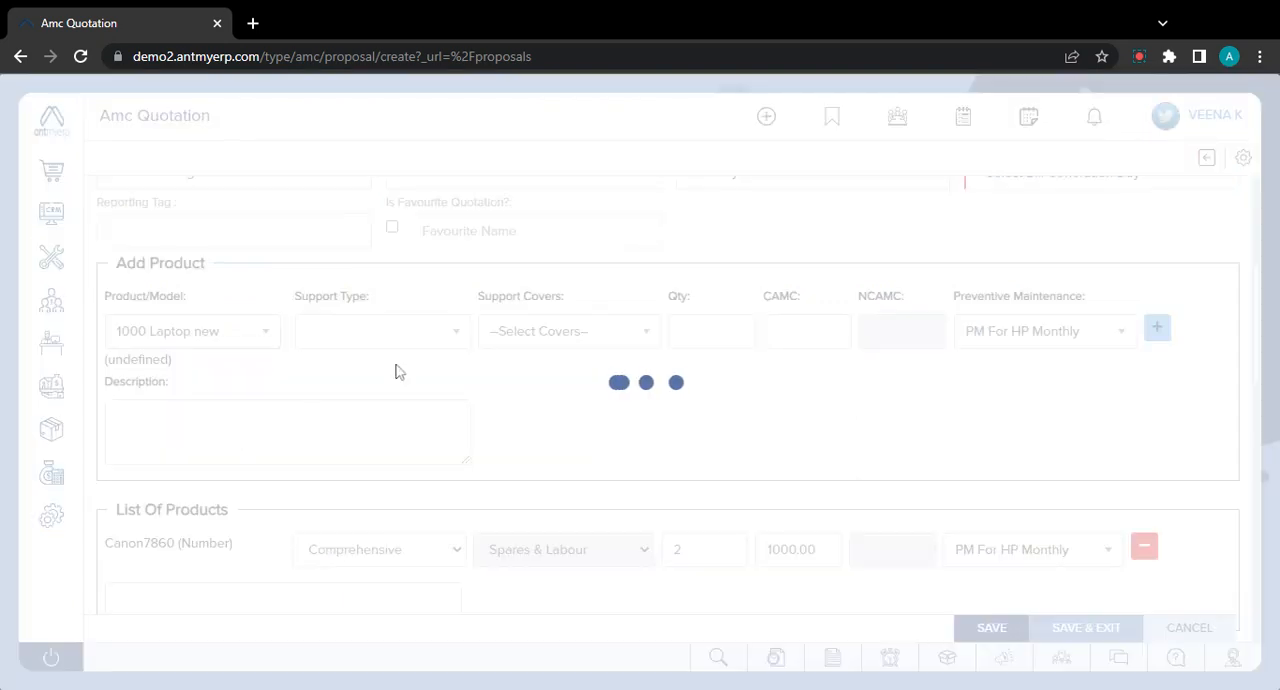
pyautogui.click(447, 337)
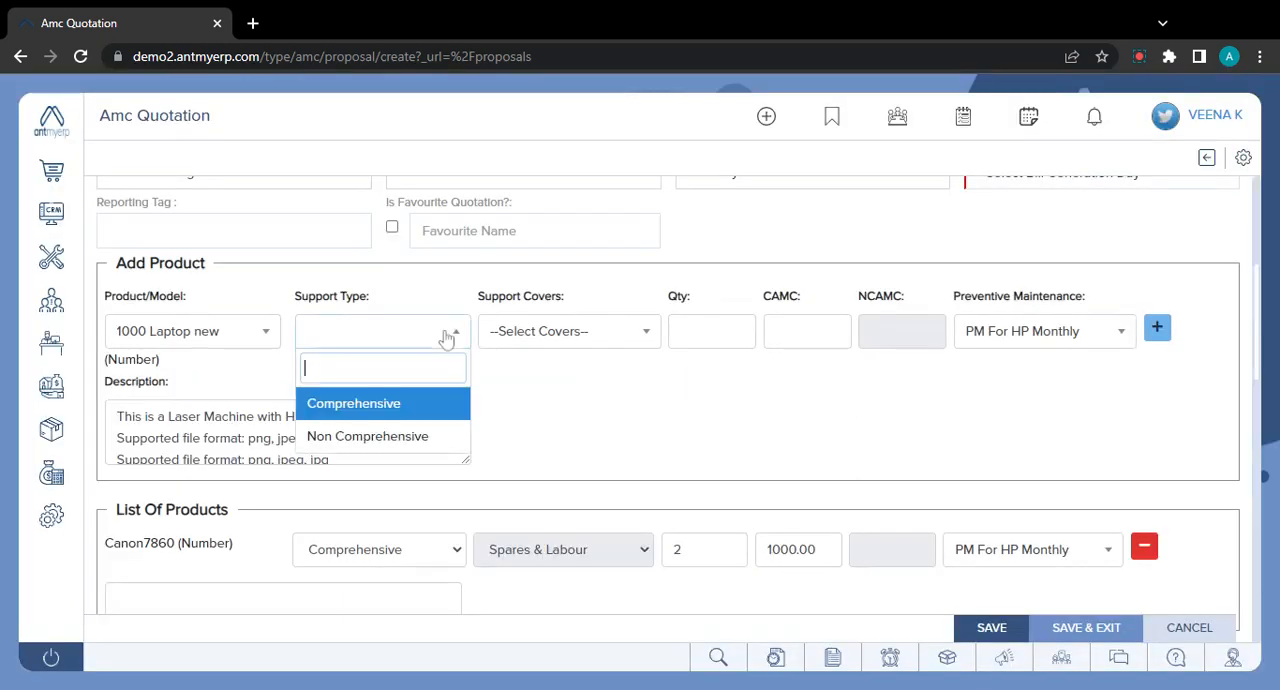
pyautogui.click(432, 434)
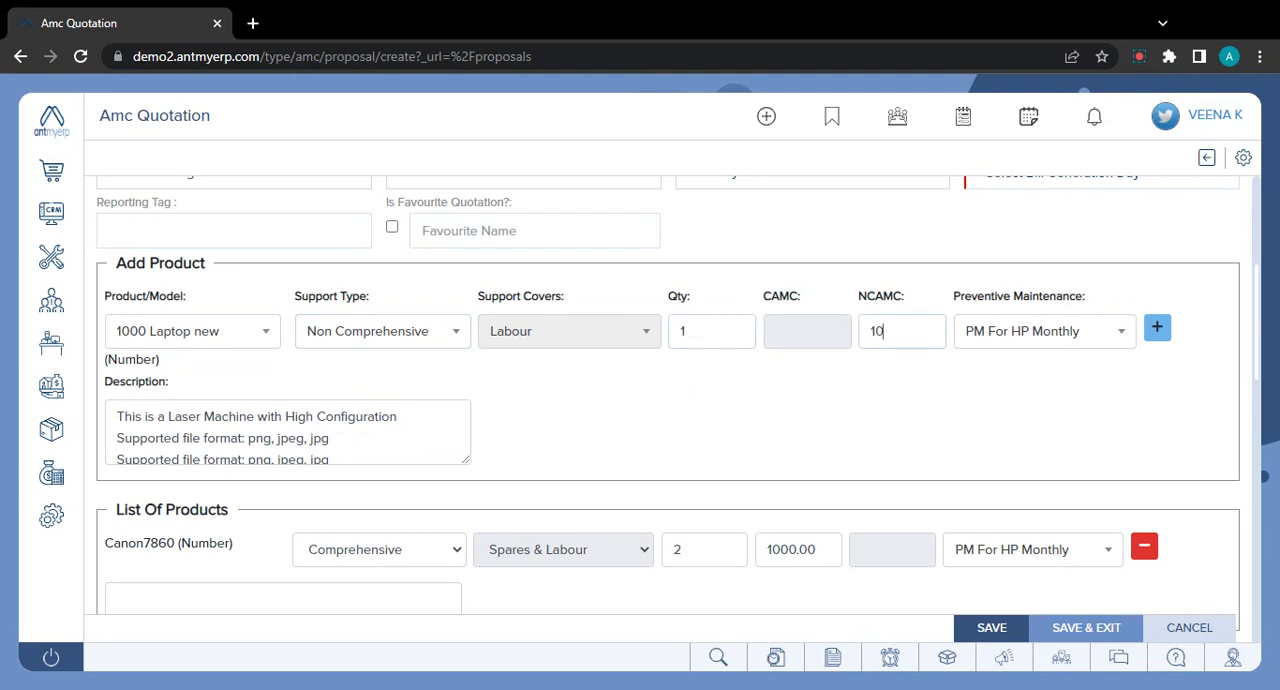
pyautogui.write('1000')
# - Assign the PM for 3 months plan to the 1000 Laptop new line and add it to the product list
pyautogui.click(1097, 343)
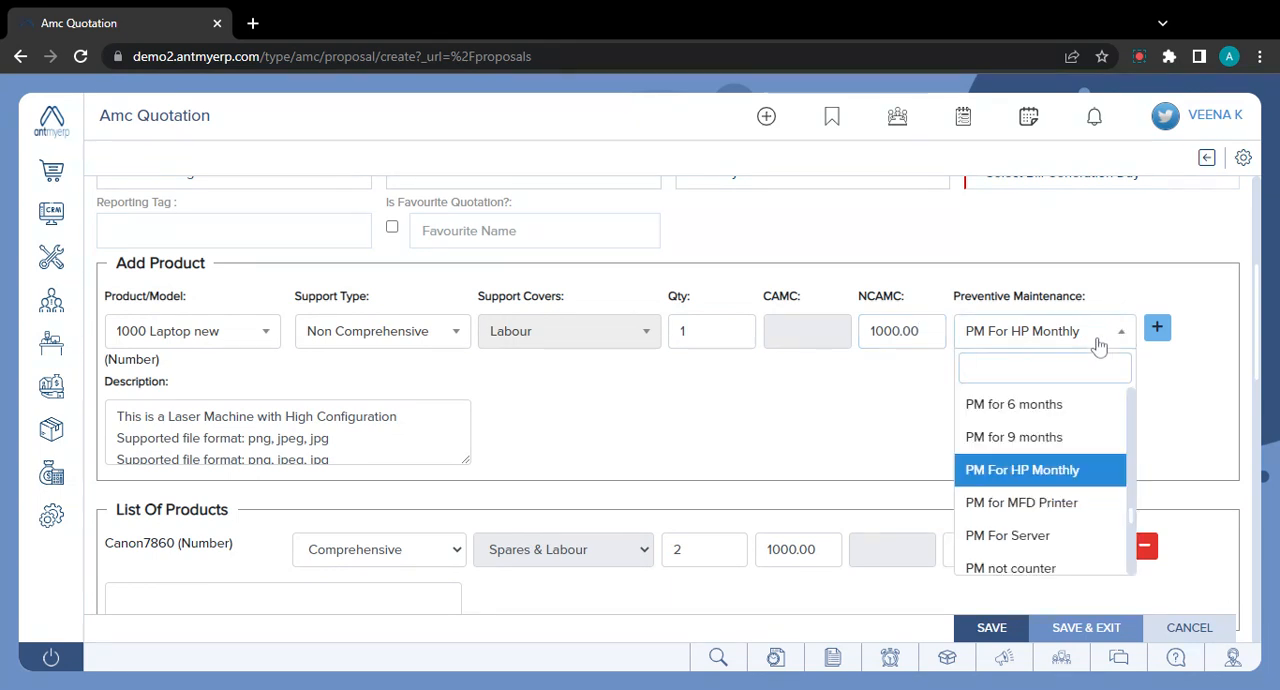
pyautogui.write('mon')
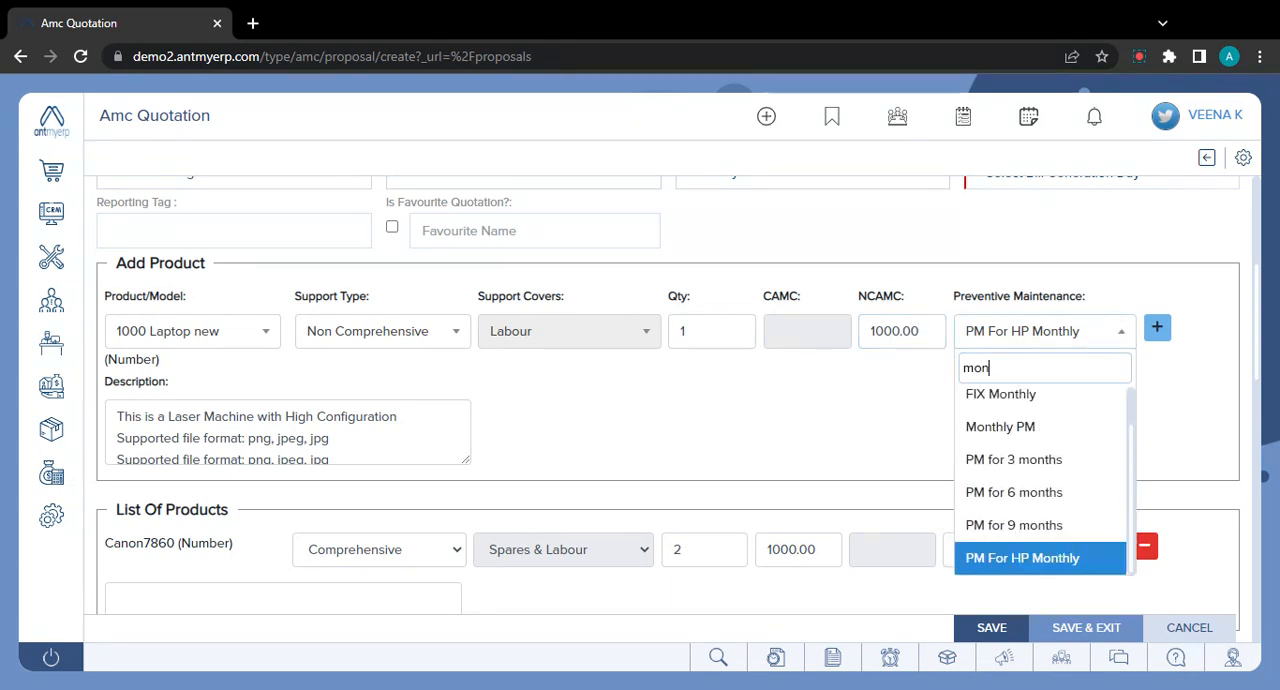
pyautogui.press('Up')
pyautogui.press('Up')
pyautogui.press('Up')
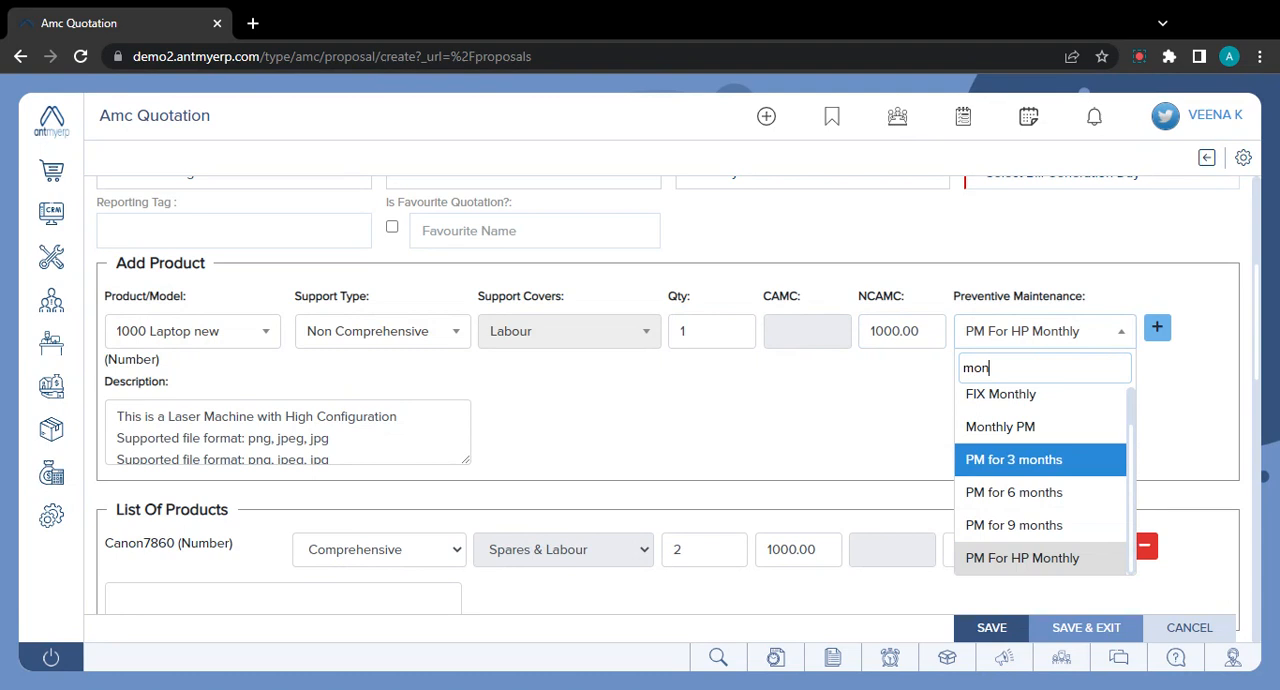
pyautogui.press('Return')
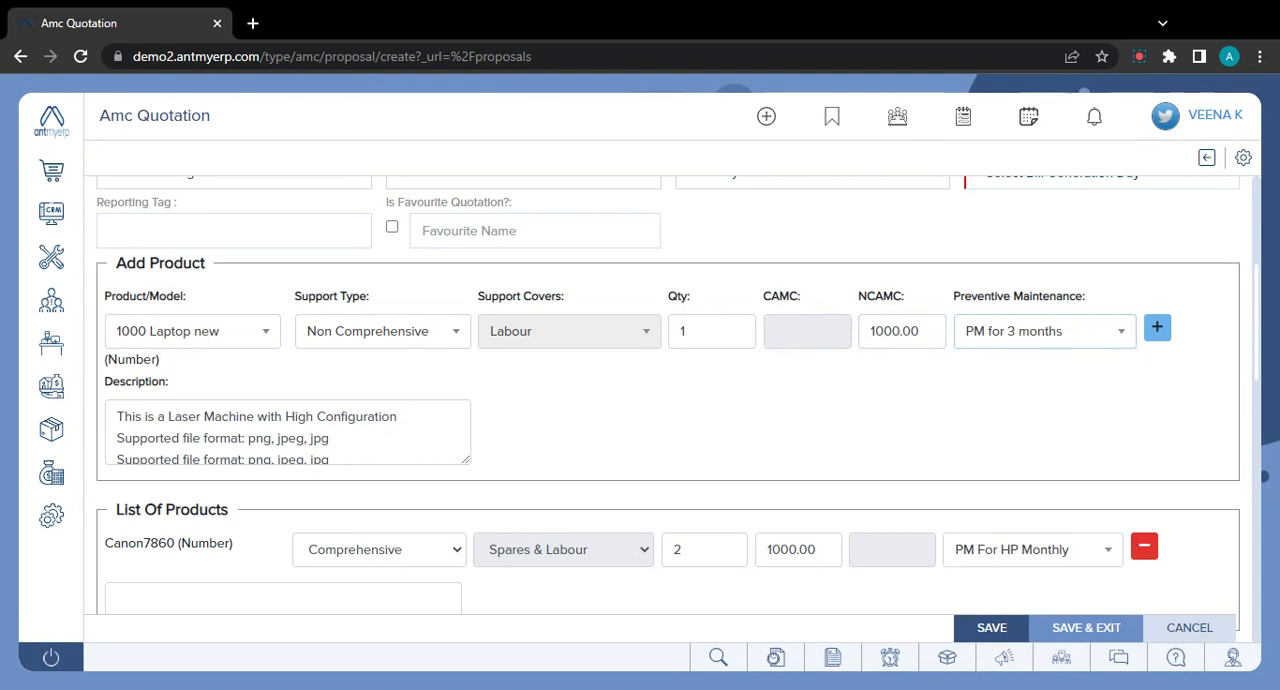
pyautogui.click(1159, 336)
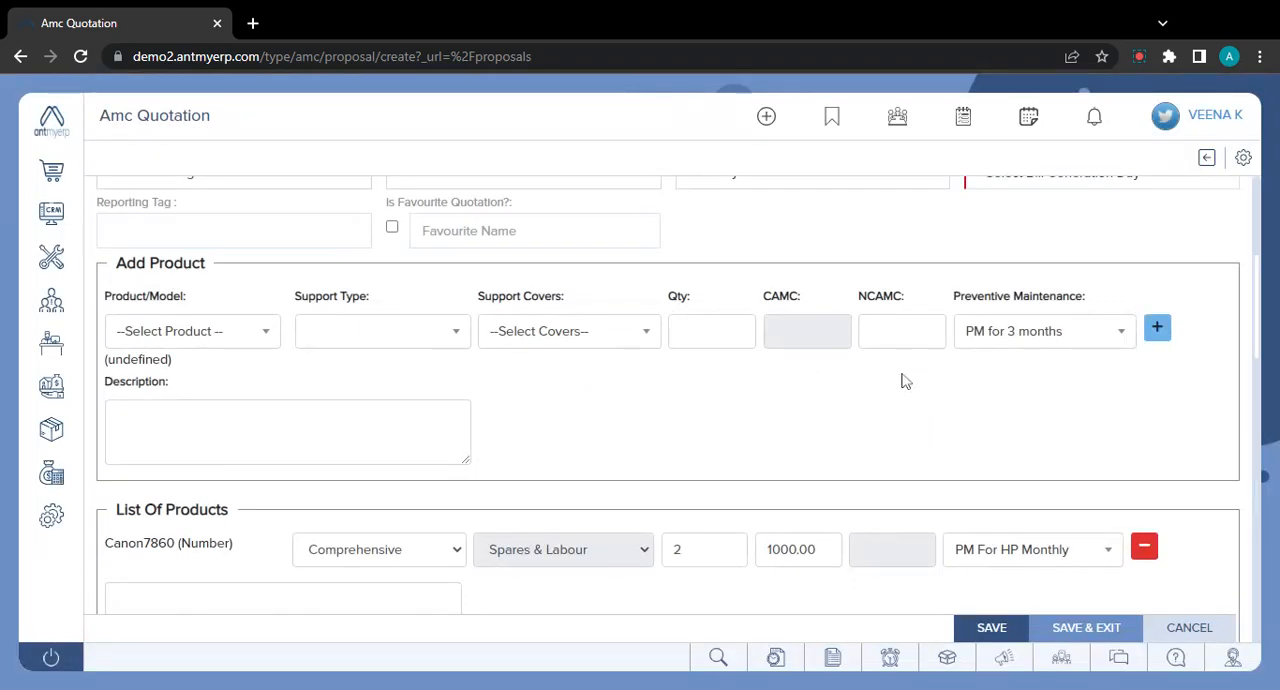
pyautogui.scroll(-3, 868, 465)
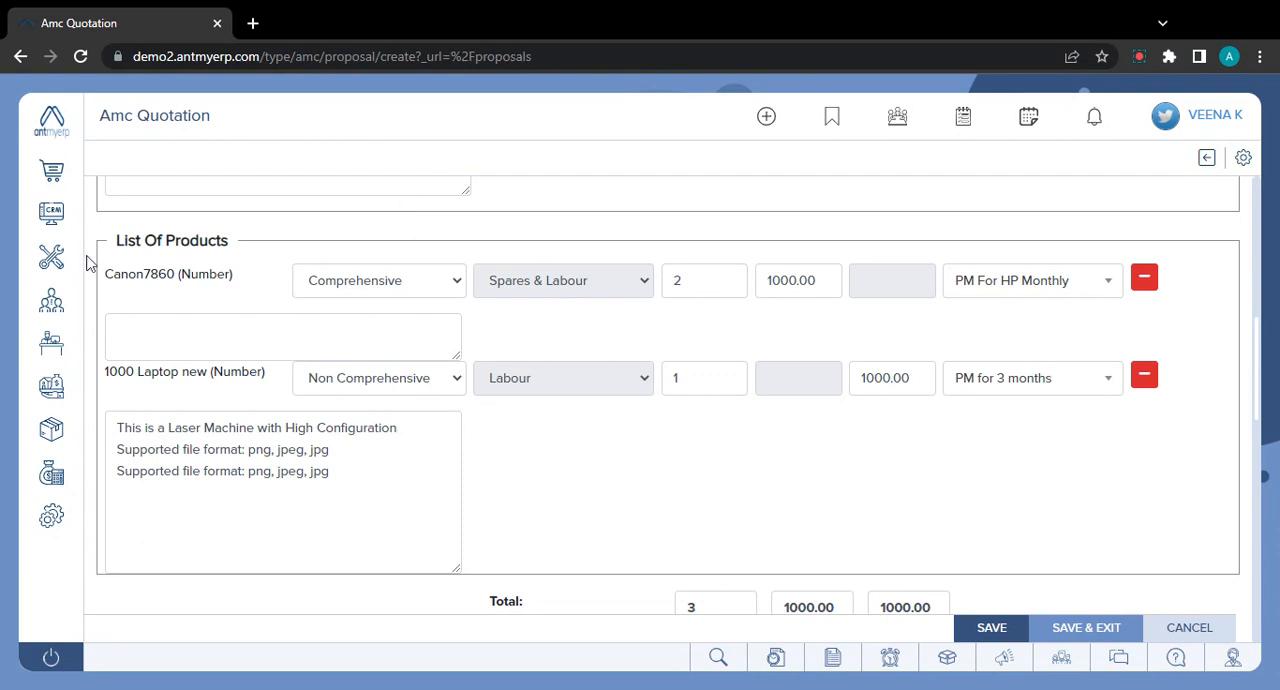
# - Open the Future PM Report from the service reports and examine the PM dates of the time-based entries
pyautogui.moveTo(64, 258)
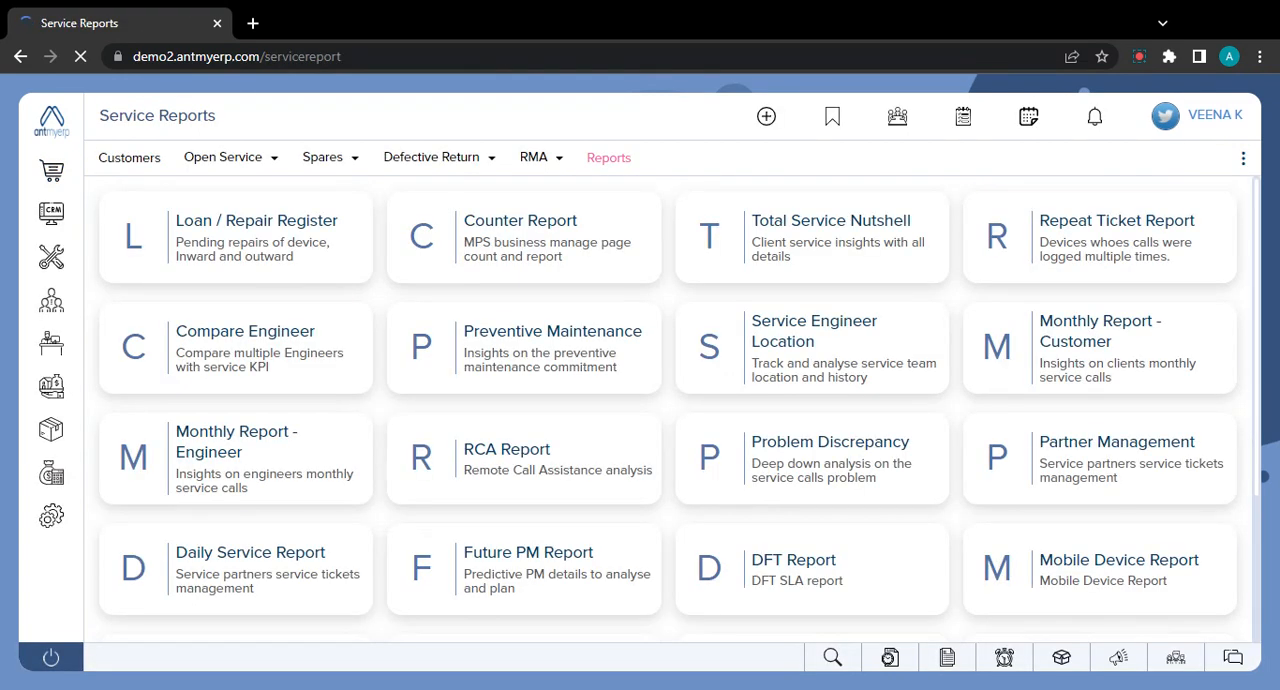
pyautogui.click(600, 560)
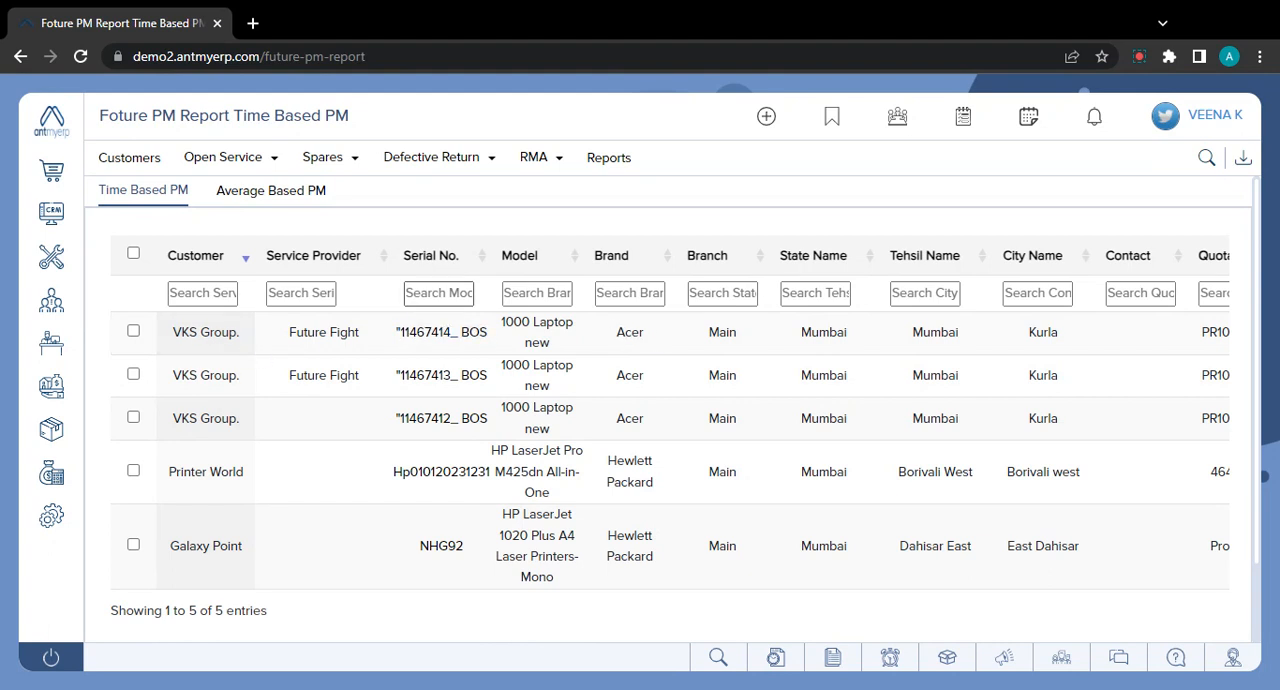
pyautogui.hscroll(1, 602, 366)
pyautogui.hscroll(5, 602, 366)
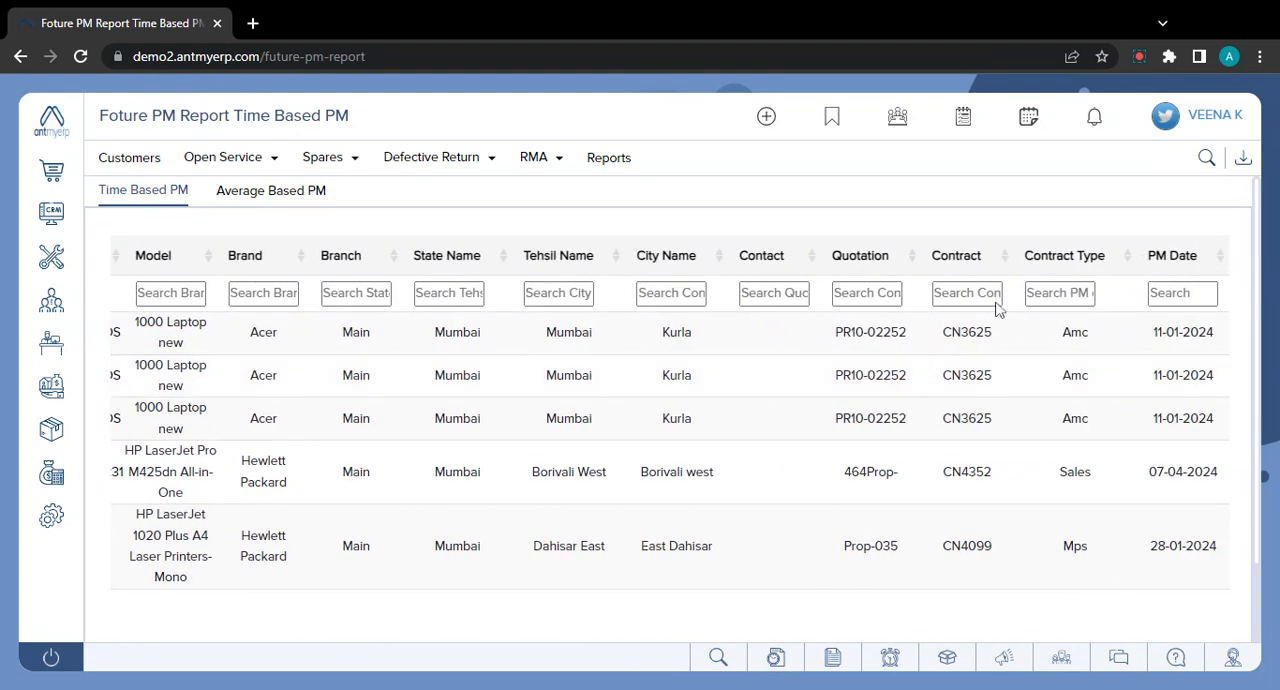
pyautogui.moveTo(1230, 337); pyautogui.dragTo(1152, 333)
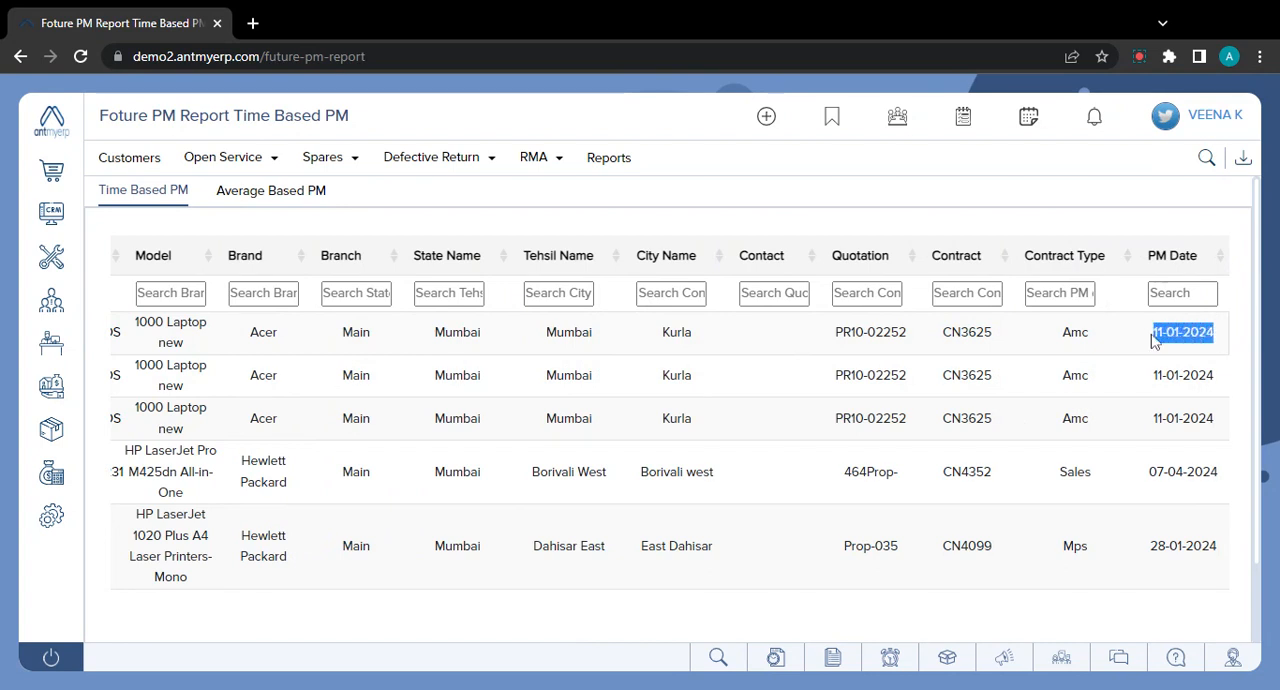
# - Filter the time-based report's PM Date column by 11, and clear the filter again
pyautogui.click(1183, 294)
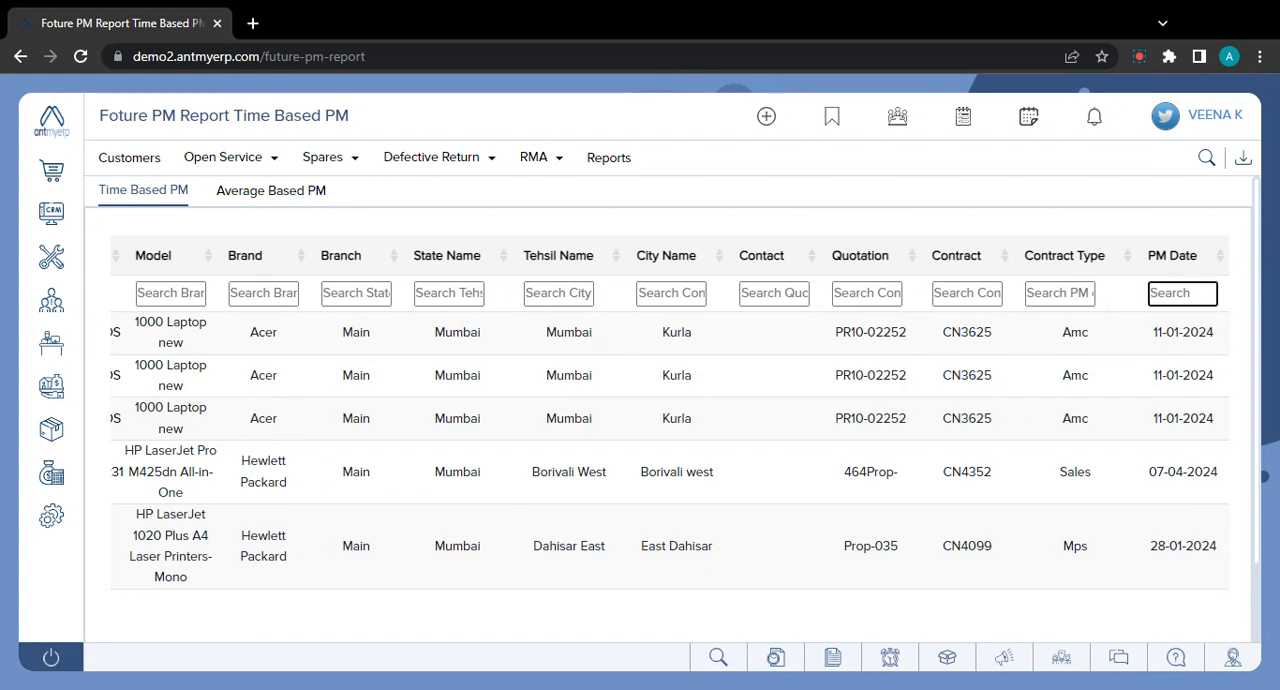
pyautogui.write('11')
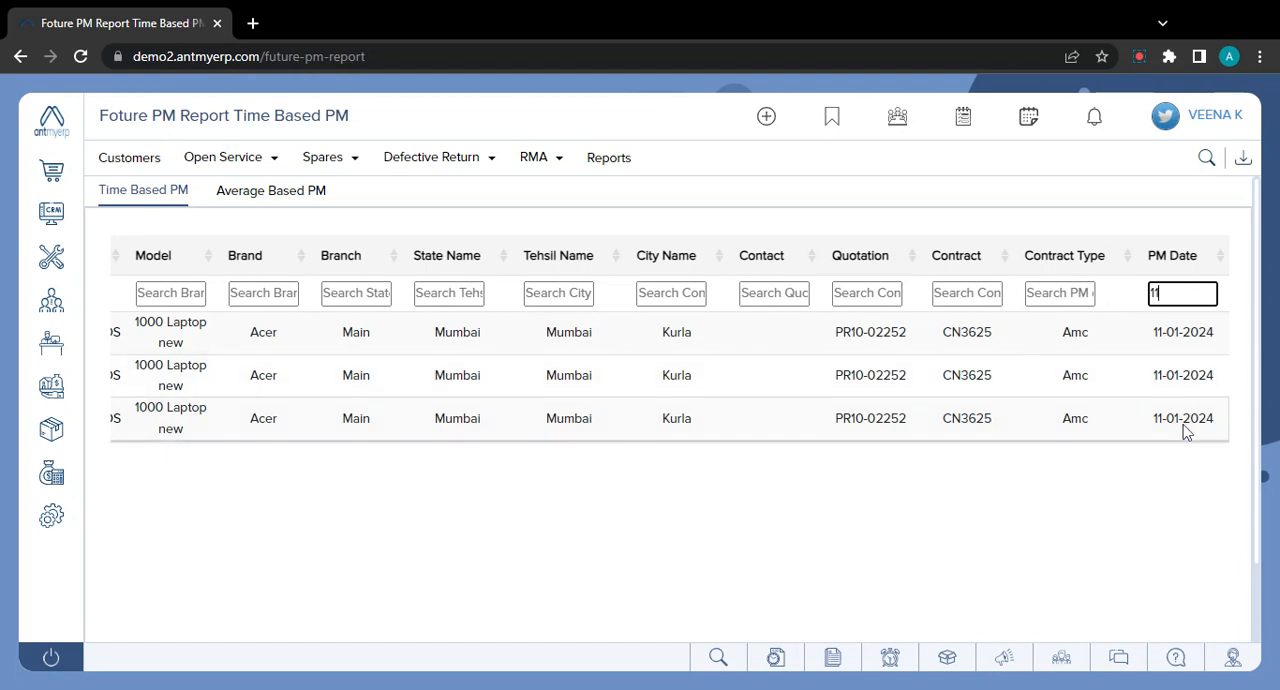
pyautogui.press('BackSpace')
pyautogui.press('BackSpace')
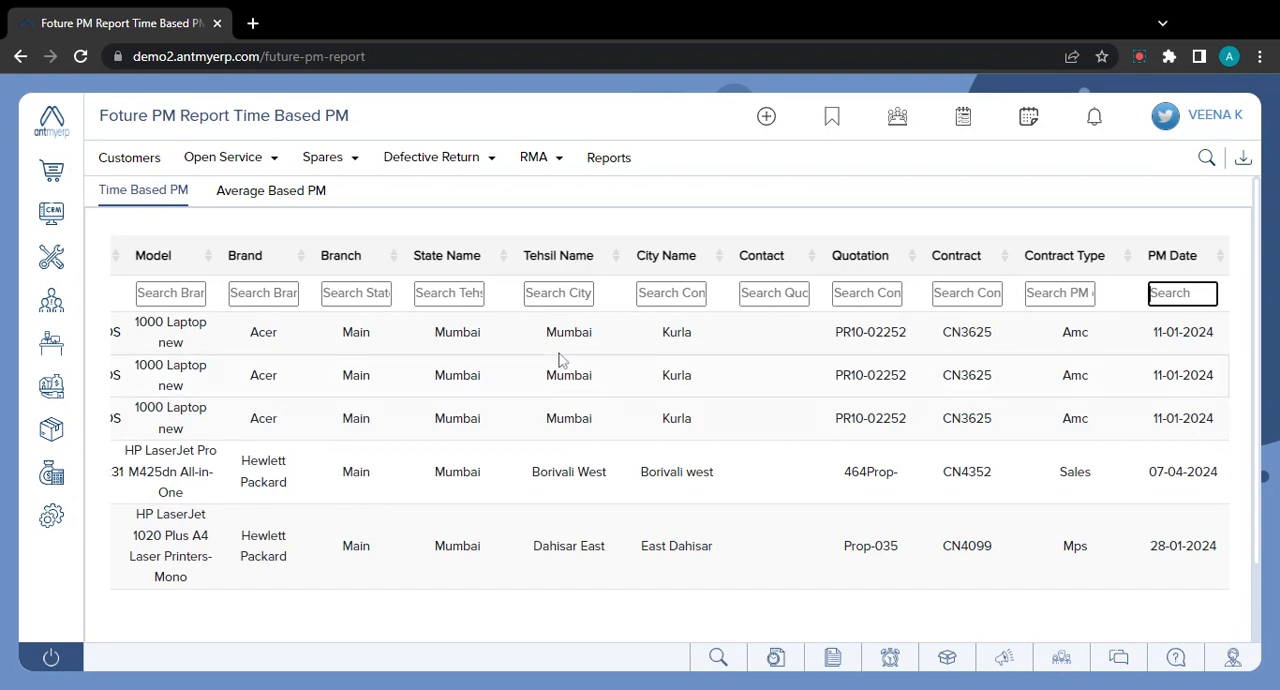
# - Switch the Future PM Report to Average Based PM and examine its contract and PM date columns
pyautogui.click(272, 197)
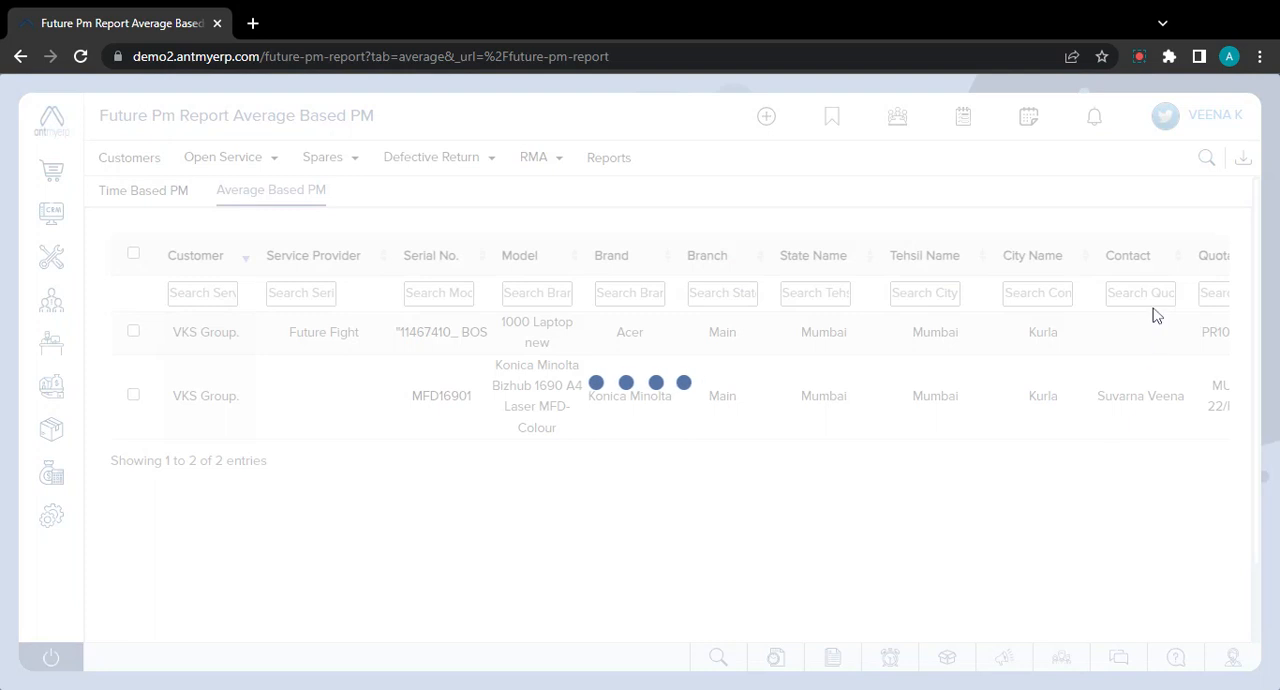
pyautogui.hscroll(5, 1186, 354)
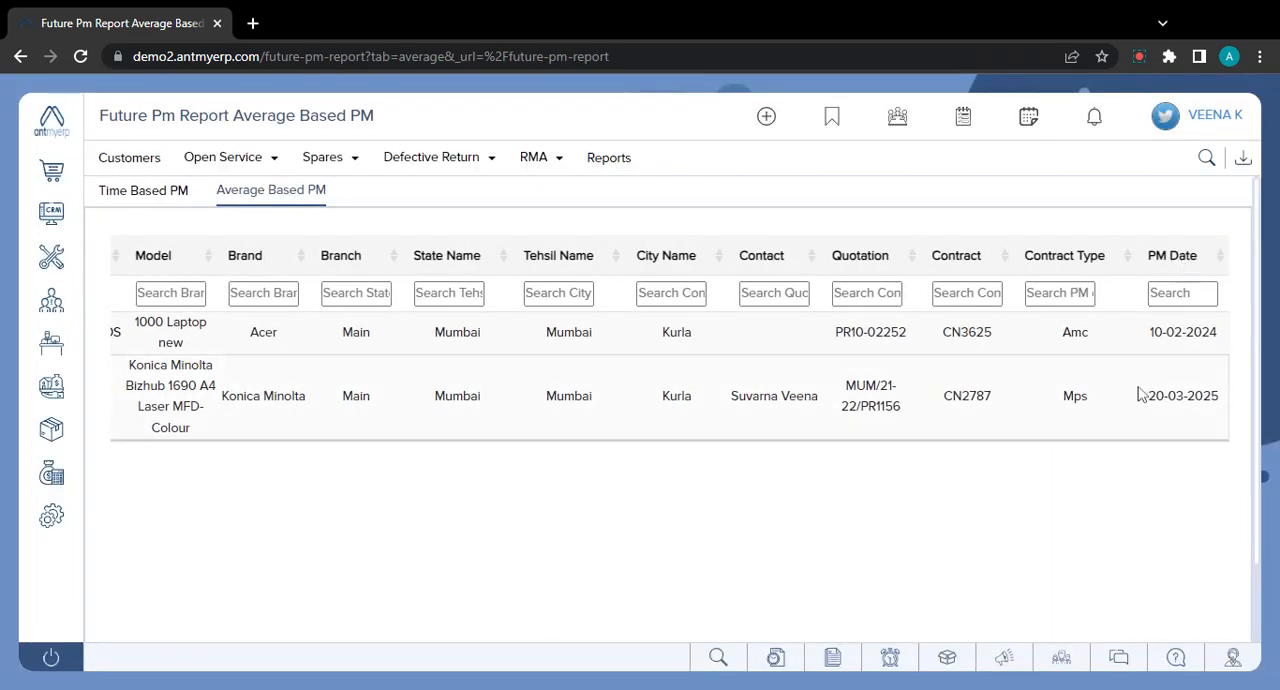
pyautogui.hscroll(-5, 1110, 360)
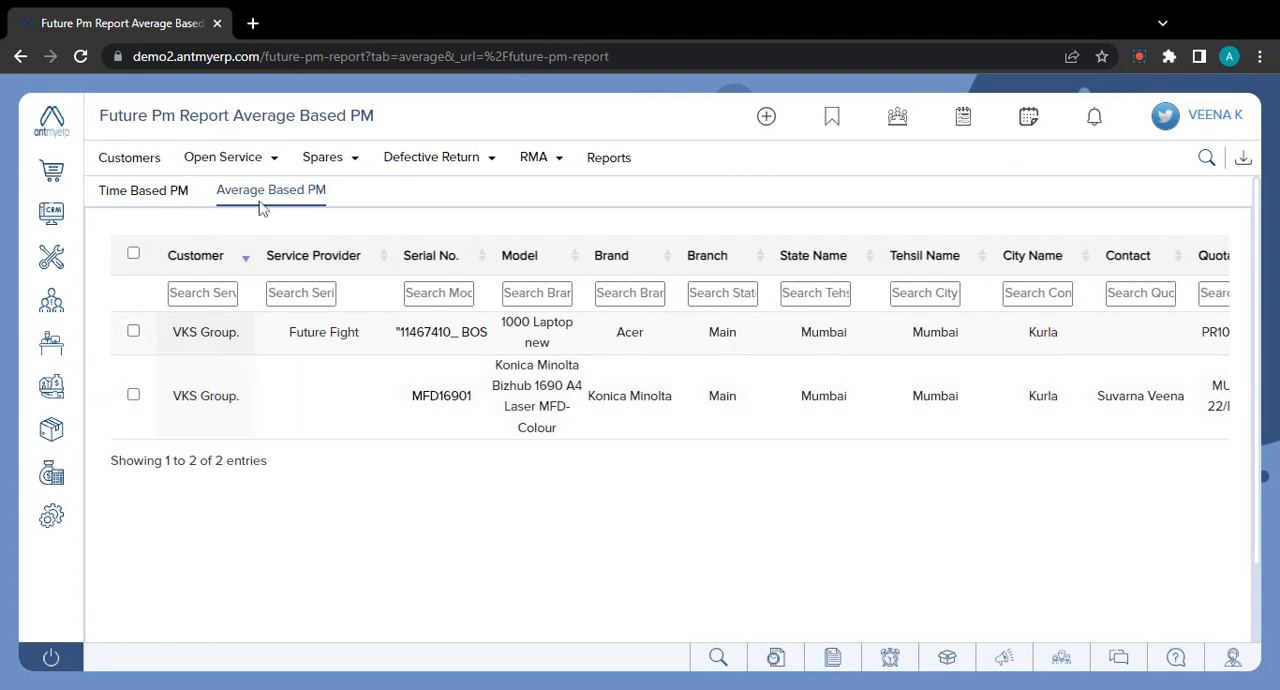
# - Open the PM tickets in Open Service, select them all to view the available bulk actions, and clear the selection
pyautogui.click(271, 165)
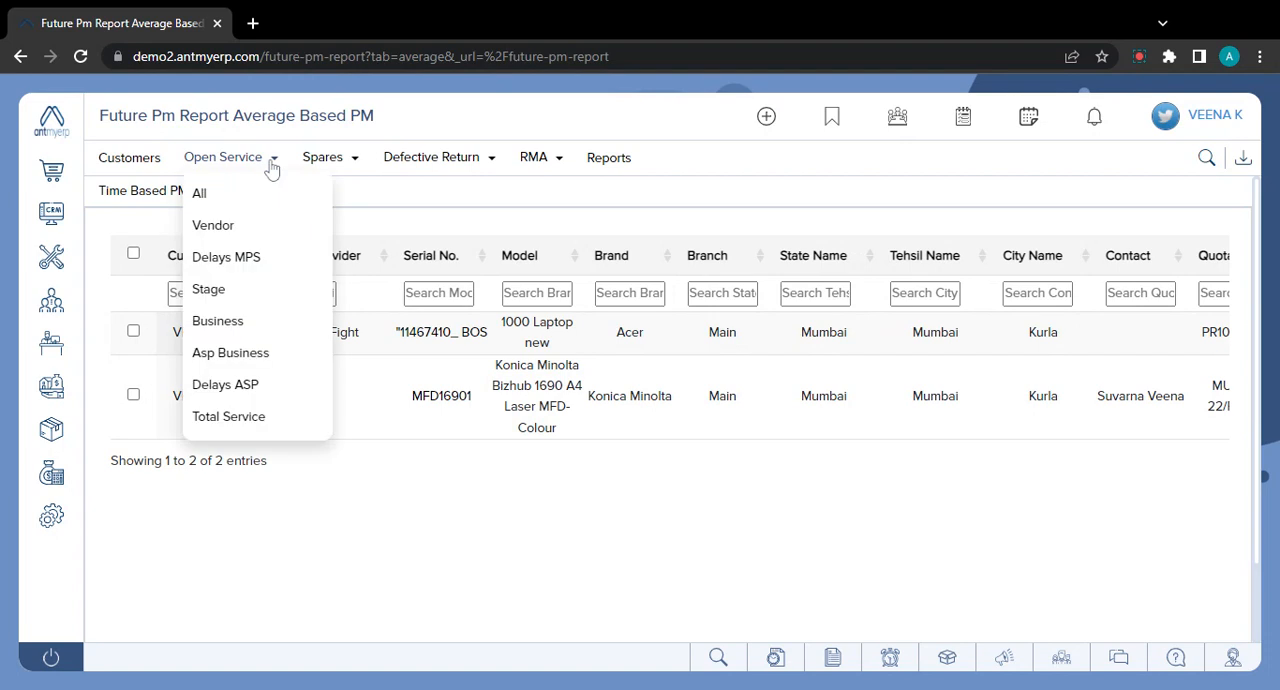
pyautogui.click(213, 198)
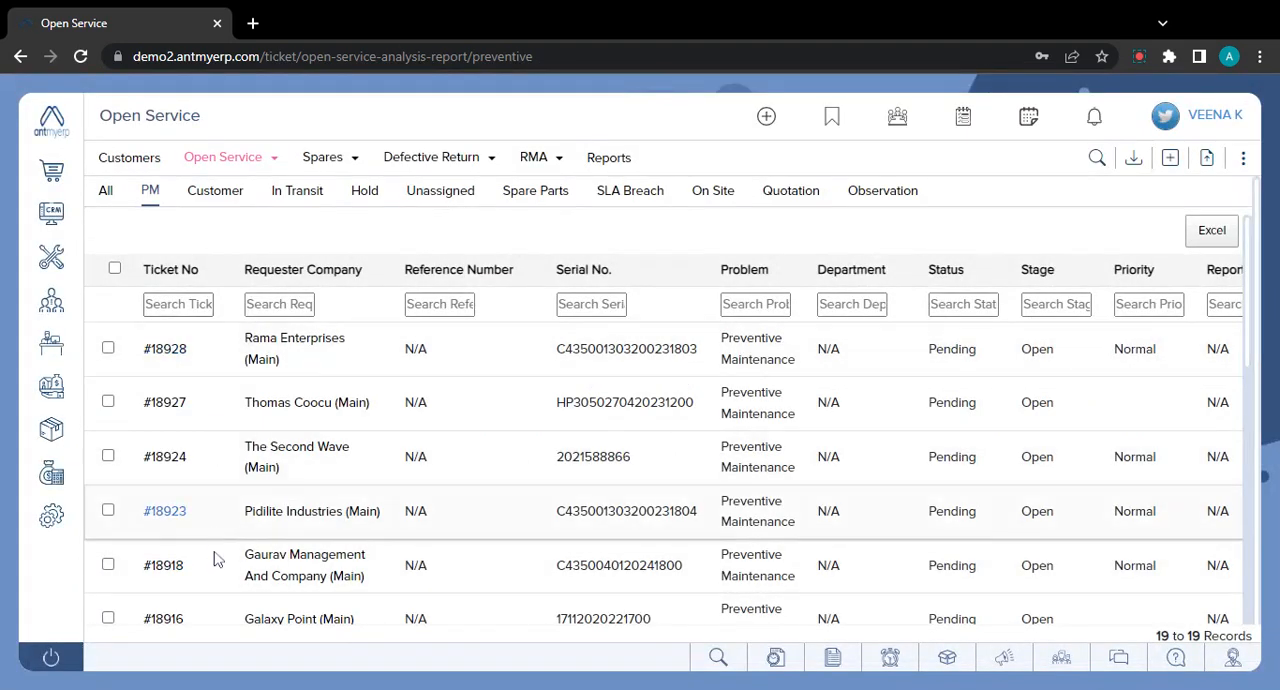
pyautogui.click(114, 268)
pyautogui.click(120, 308)
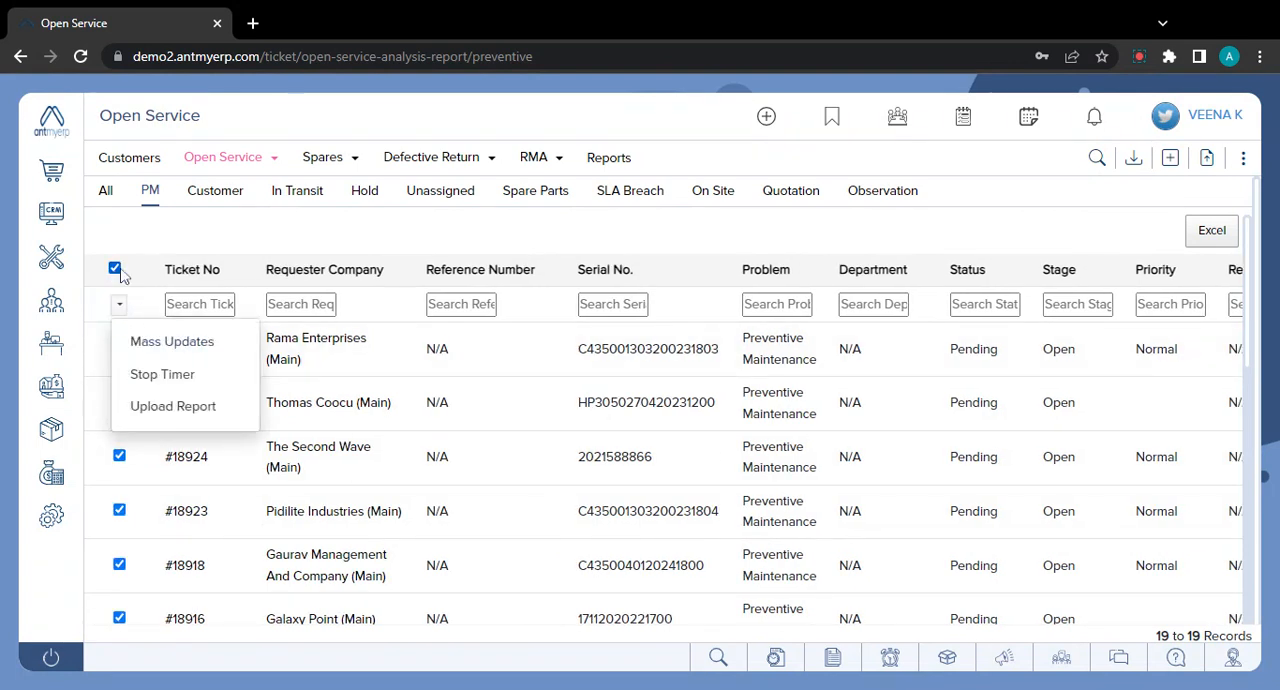
pyautogui.click(114, 270)
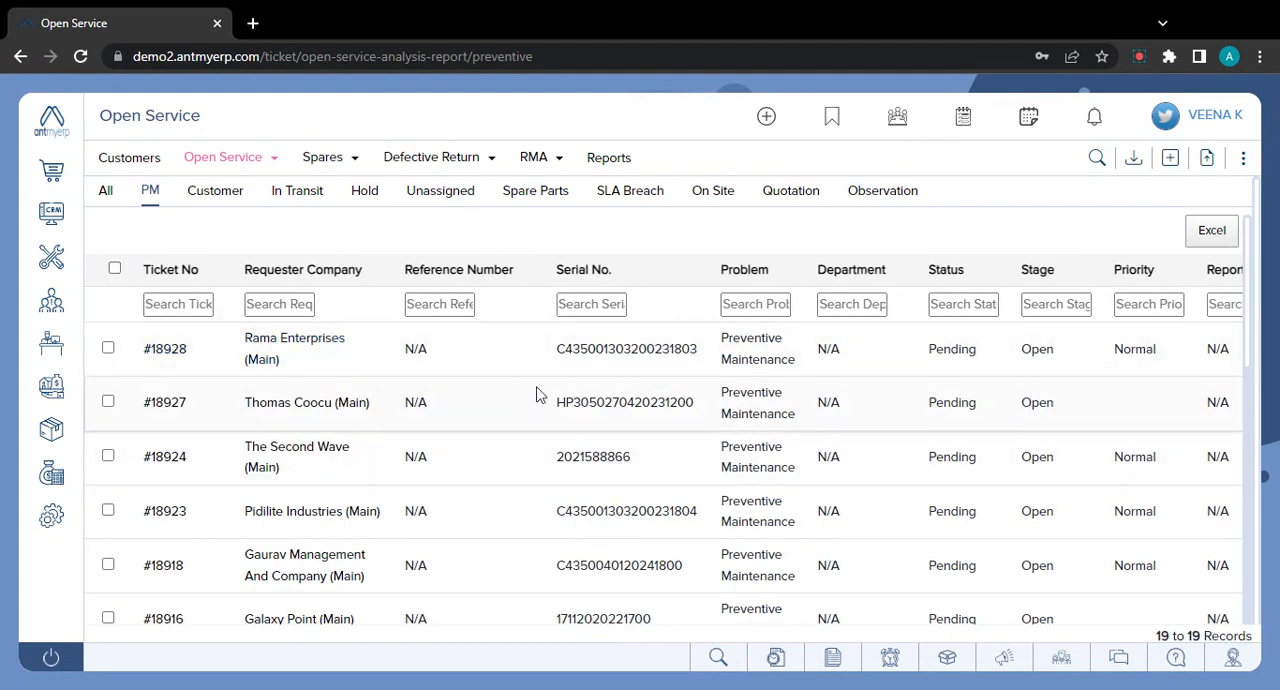